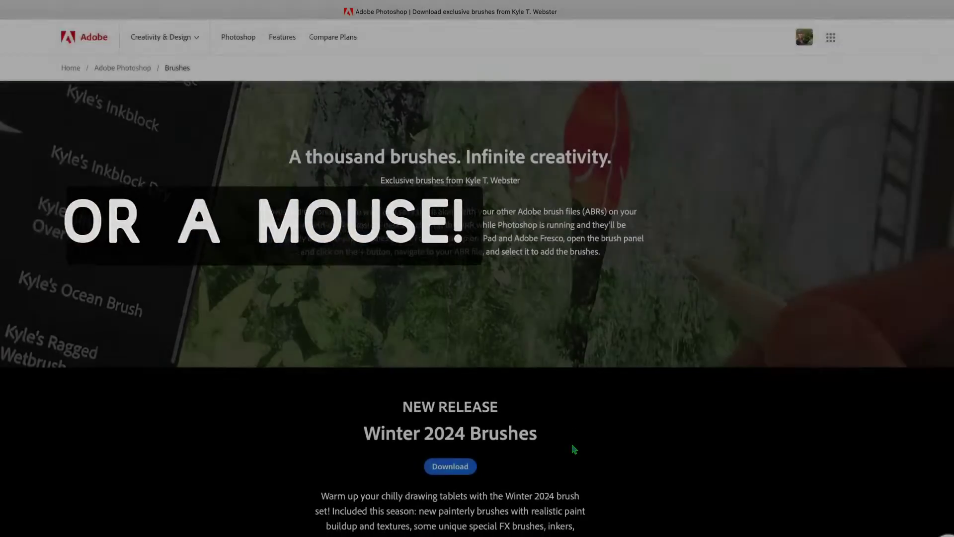
- Look through the downloadable brush packs on Adobe's Photoshop brushes page, from Megapack and Watercolor down past Impressionist and Halftones
scroll(575, 449, "down", 5)
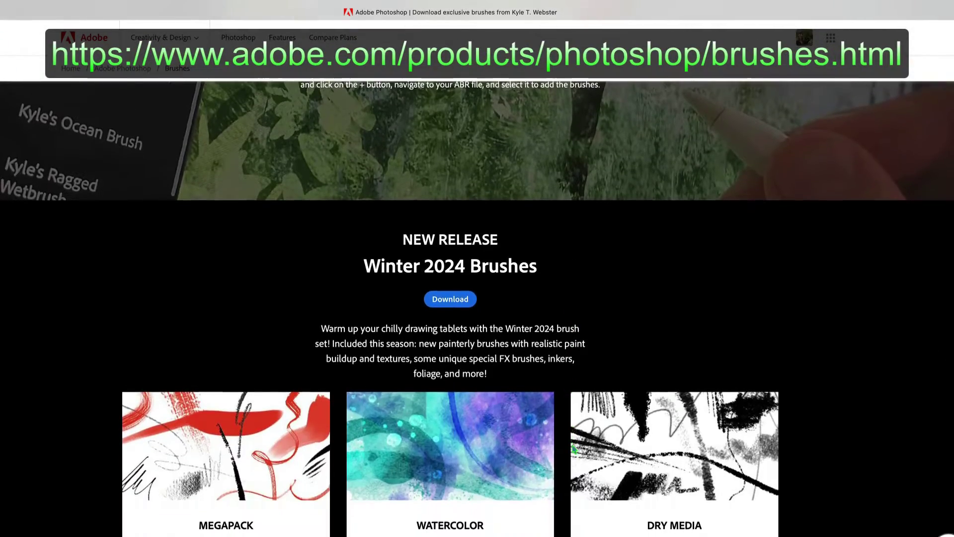
scroll(574, 449, "down", 5)
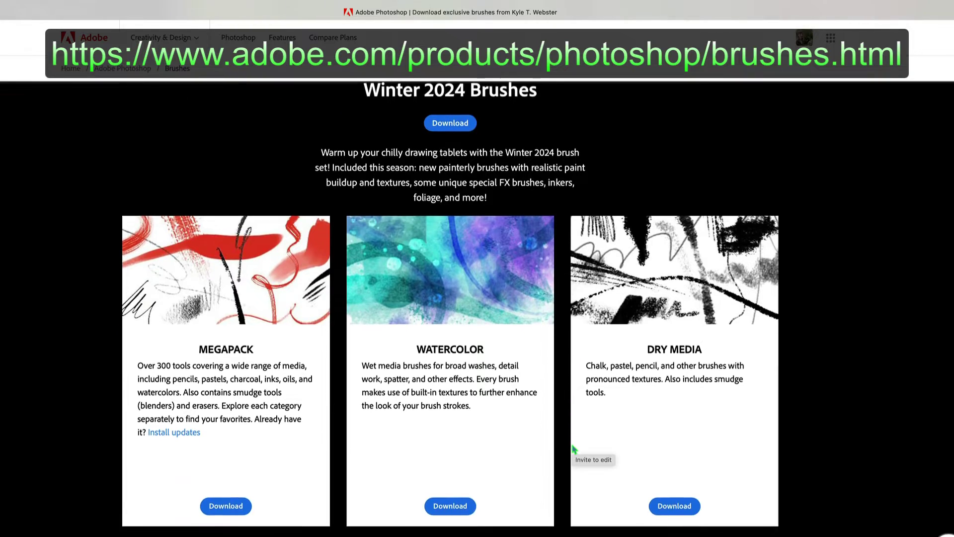
scroll(574, 449, "down", 1)
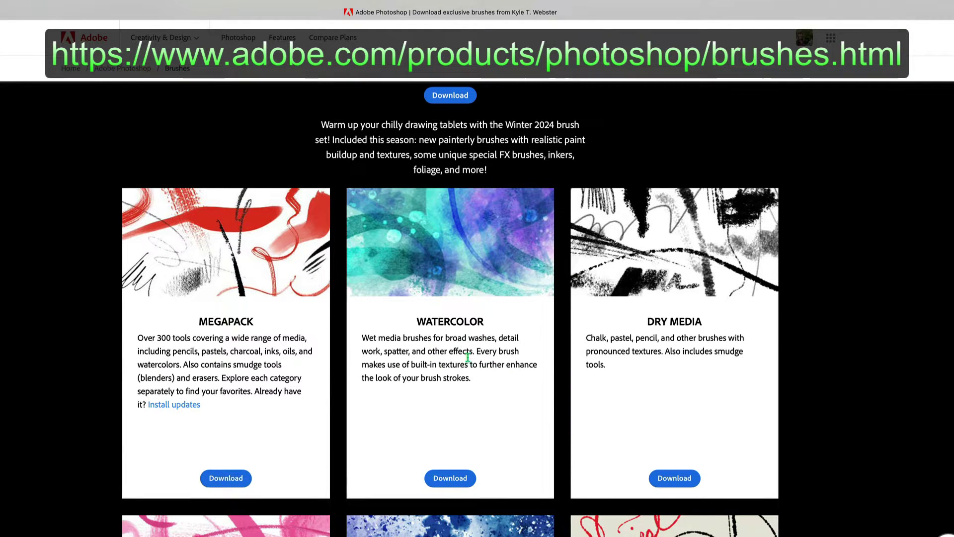
scroll(461, 363, "down", 15)
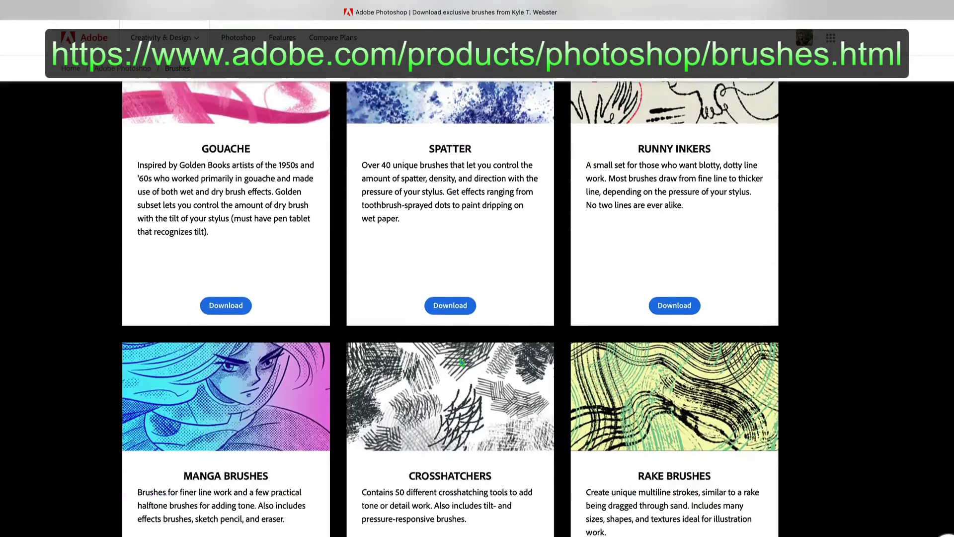
scroll(461, 363, "down", 11)
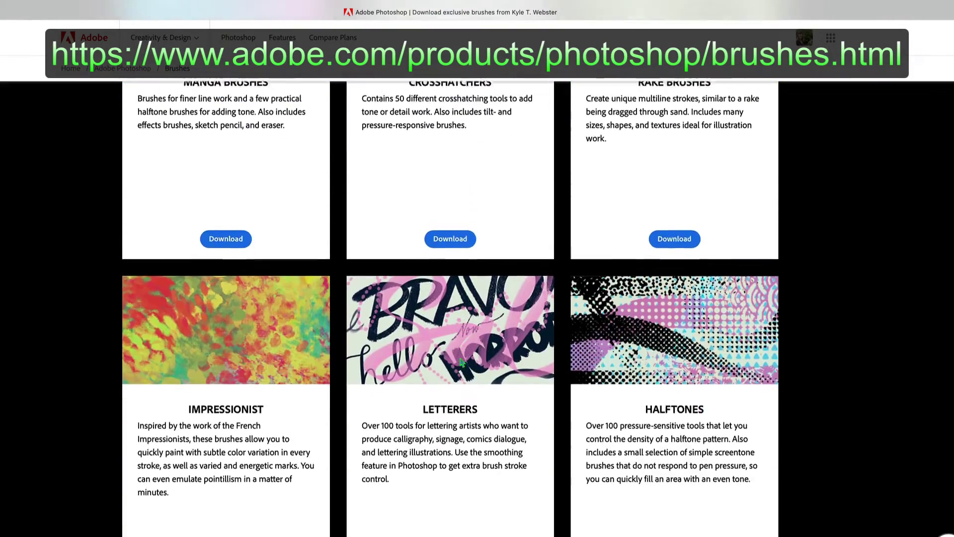
scroll(461, 362, "down", 4)
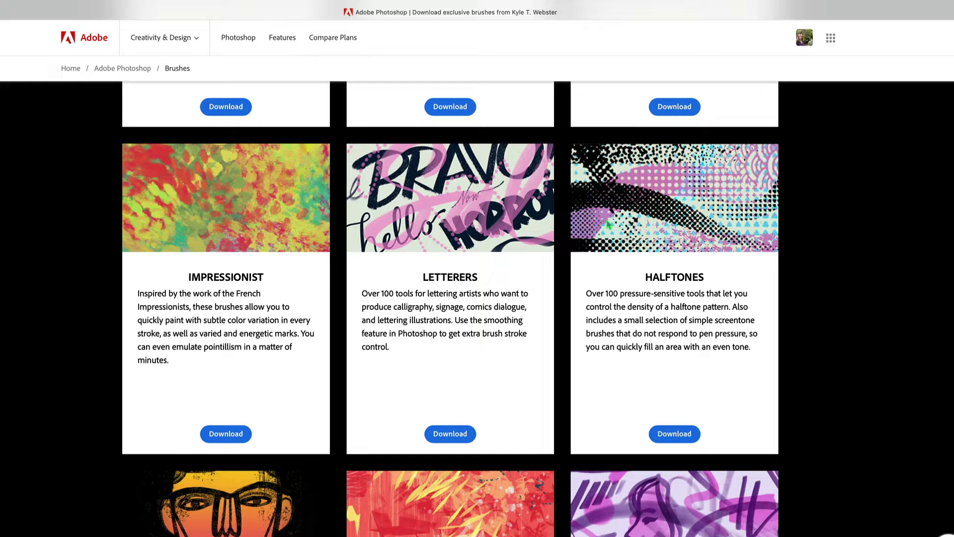
scroll(607, 224, "down", 14)
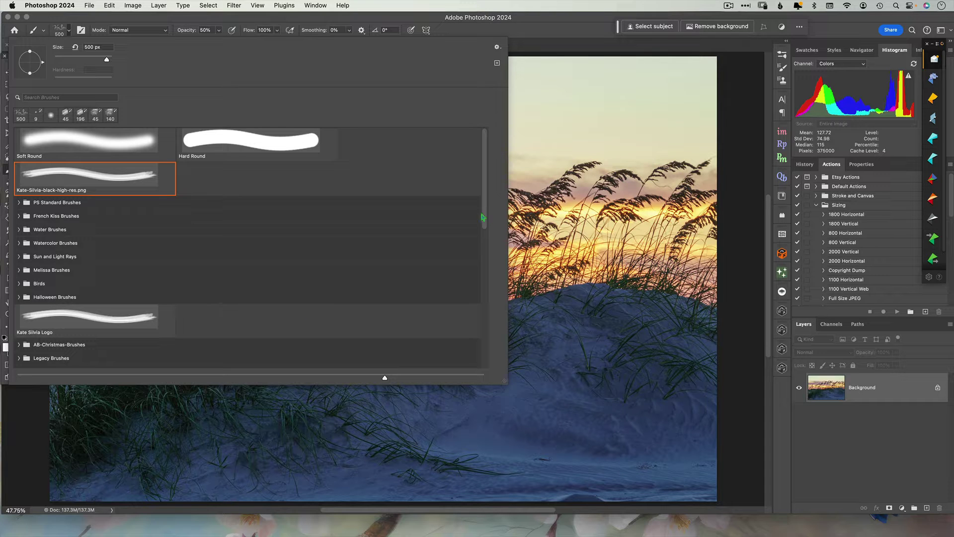
- Switch to Photoshop, collapse the DR-Impression brush folder and expand the impressionist set inside Kyle's Brush Sets down to its blender brushes
left_click_drag(487, 217, 488, 290)
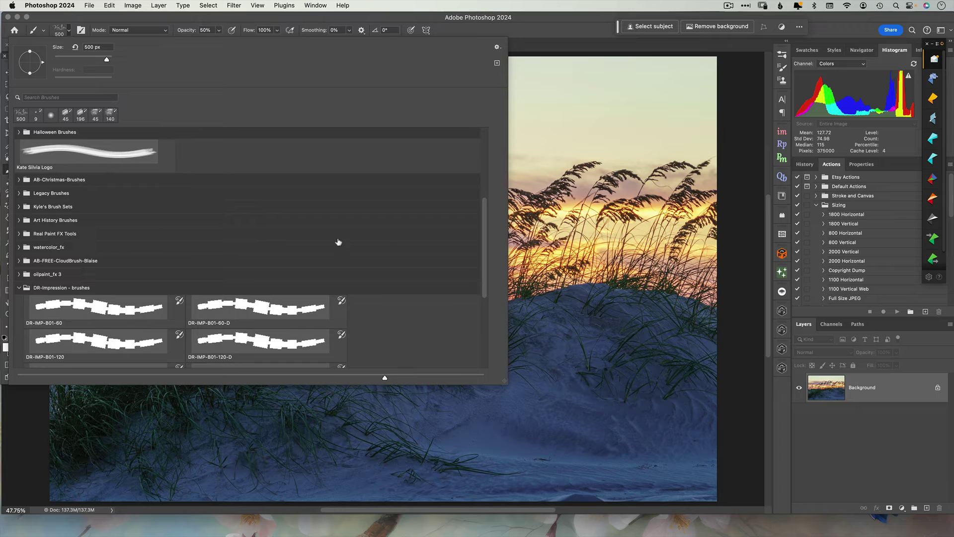
left_click(19, 286)
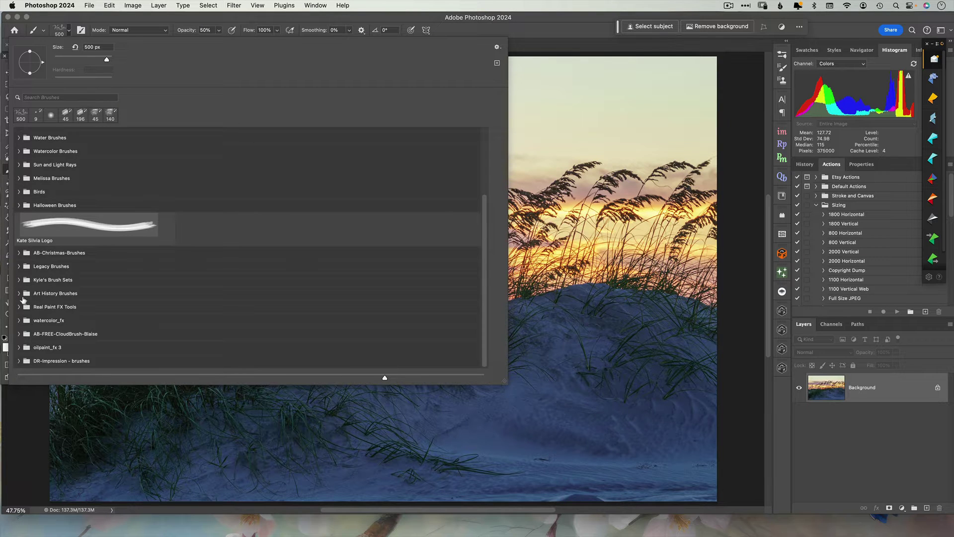
left_click(19, 279)
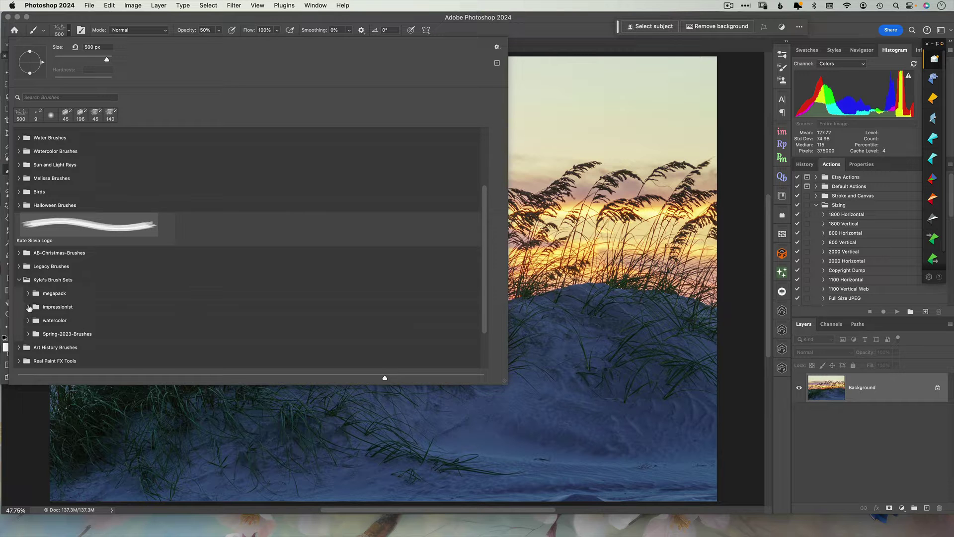
left_click(28, 307)
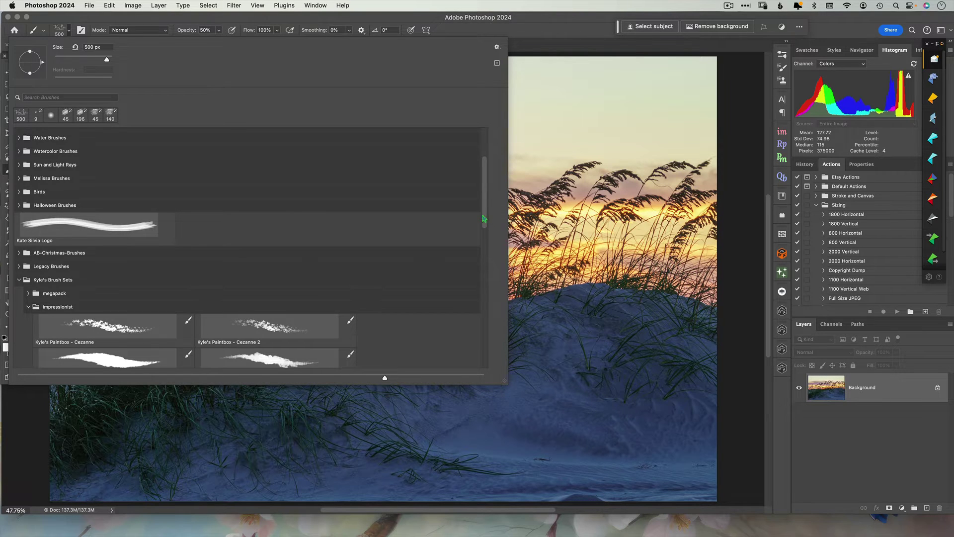
left_click_drag(484, 219, 472, 352)
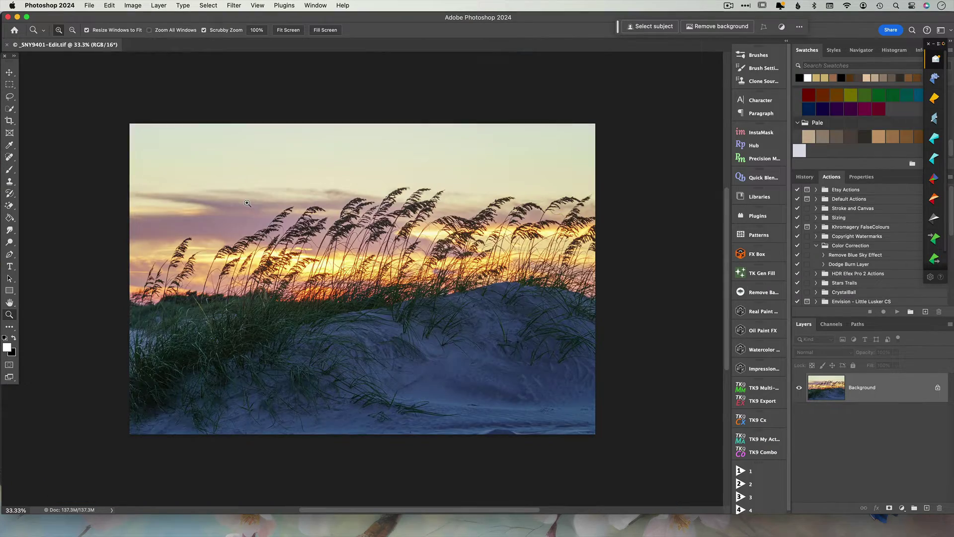
- Examine the dune, sea oats and sunset sky of the photo up close, finishing with the whole image fitted in view
left_click(247, 203)
left_click(247, 203)
scroll(247, 203, "down", 5)
scroll(247, 202, "right", 5)
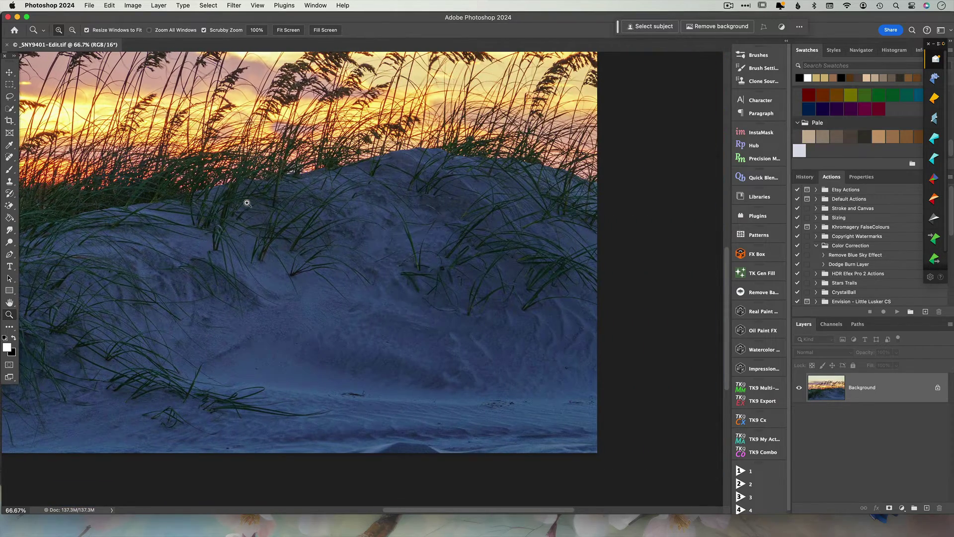
scroll(247, 203, "up", 8)
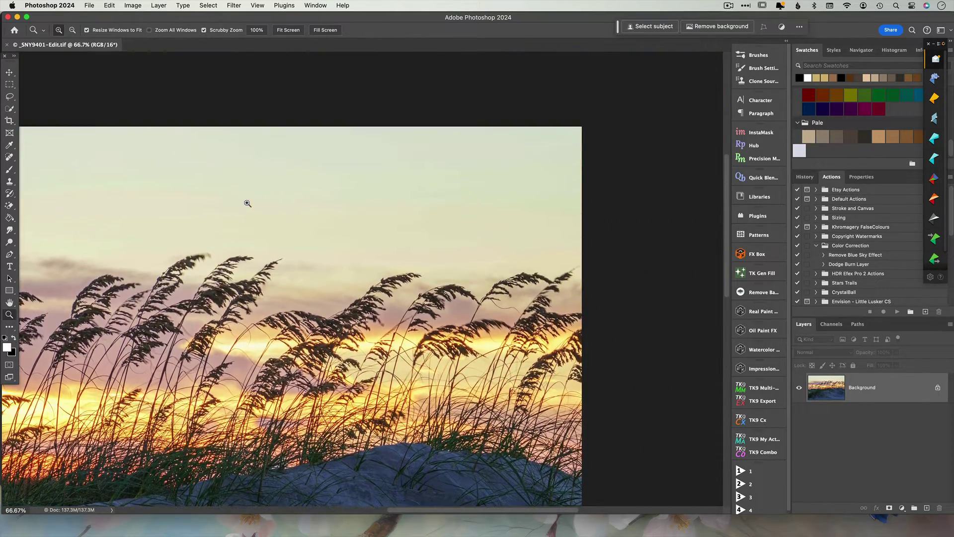
scroll(247, 203, "left", 4)
scroll(247, 203, "down", 5)
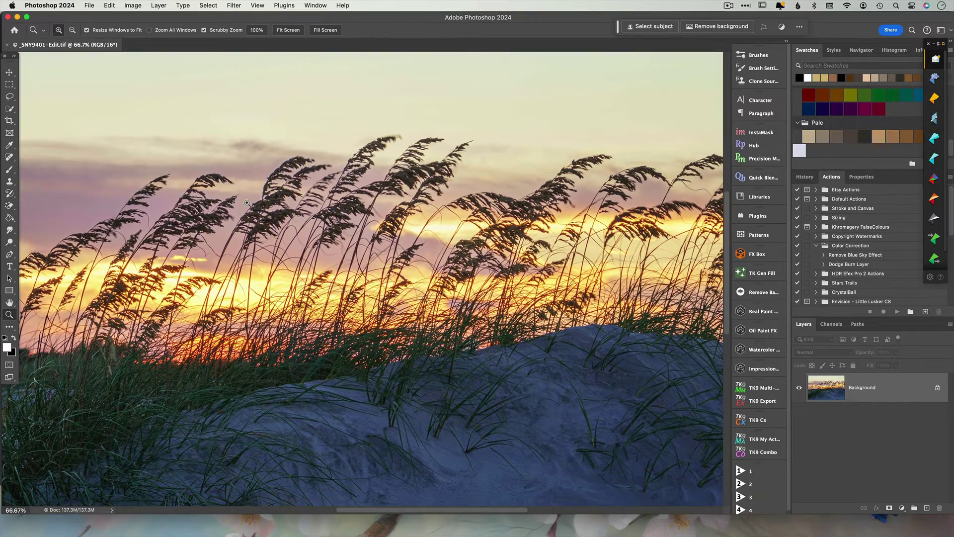
left_click(289, 30)
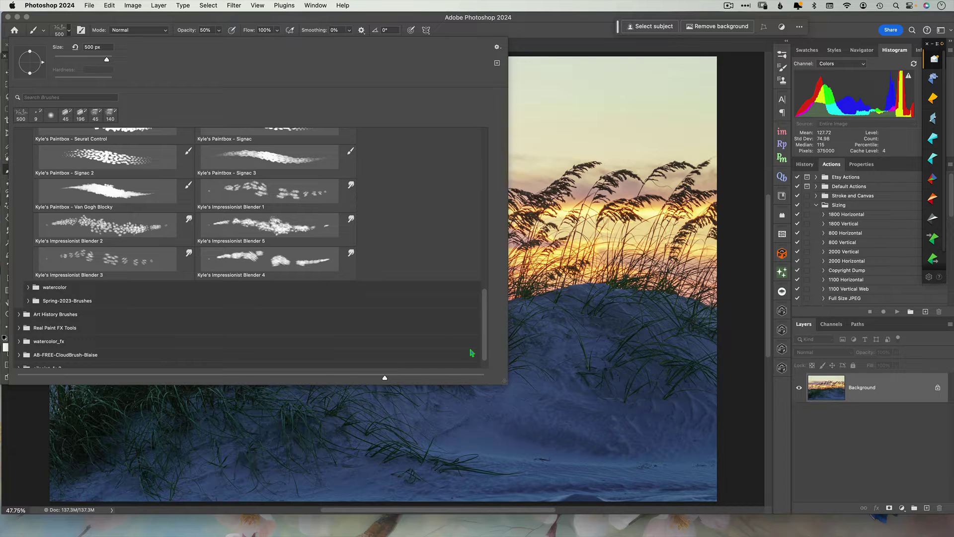
- Choose the Kyle's Impressionist Blender 2 smudge brush from the impressionist set and close the brush list
scroll(473, 353, "down", 1)
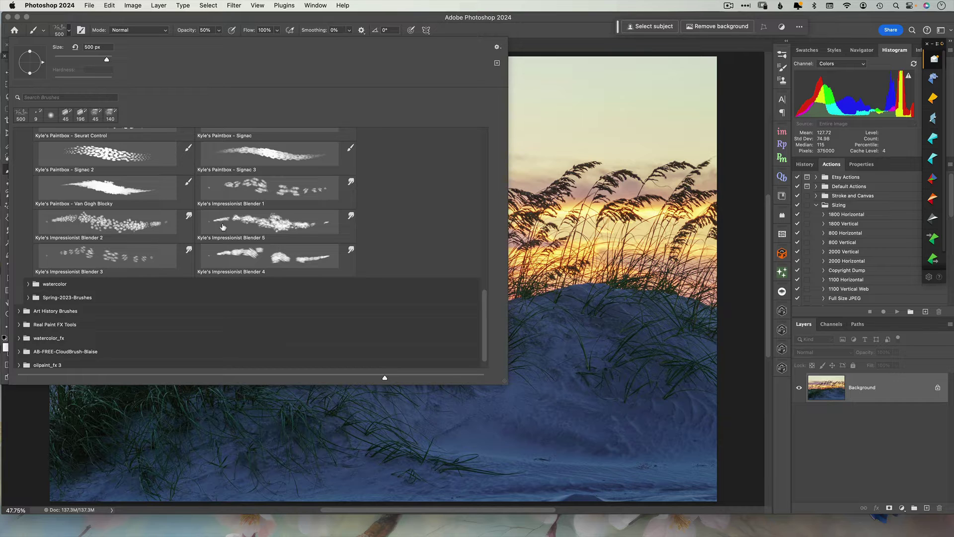
left_click(129, 224)
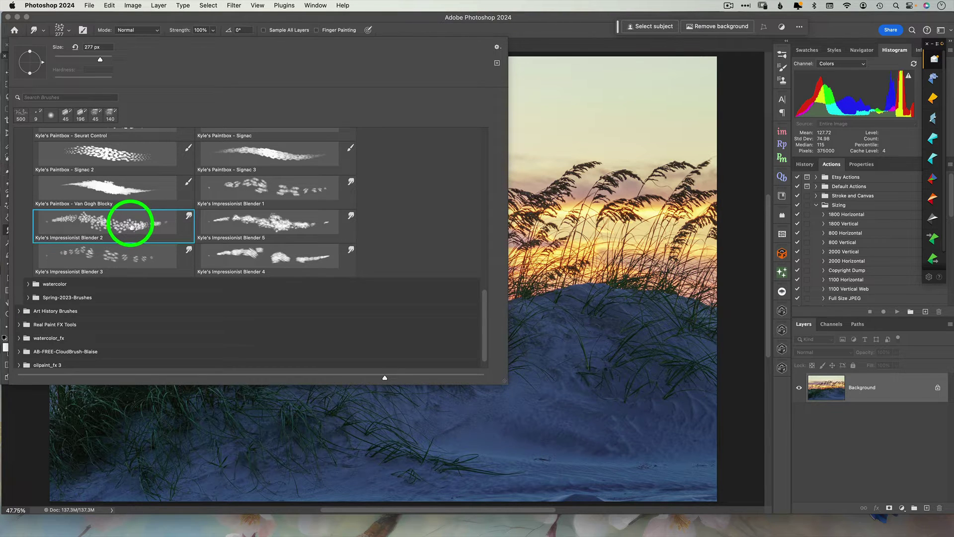
key("Escape")
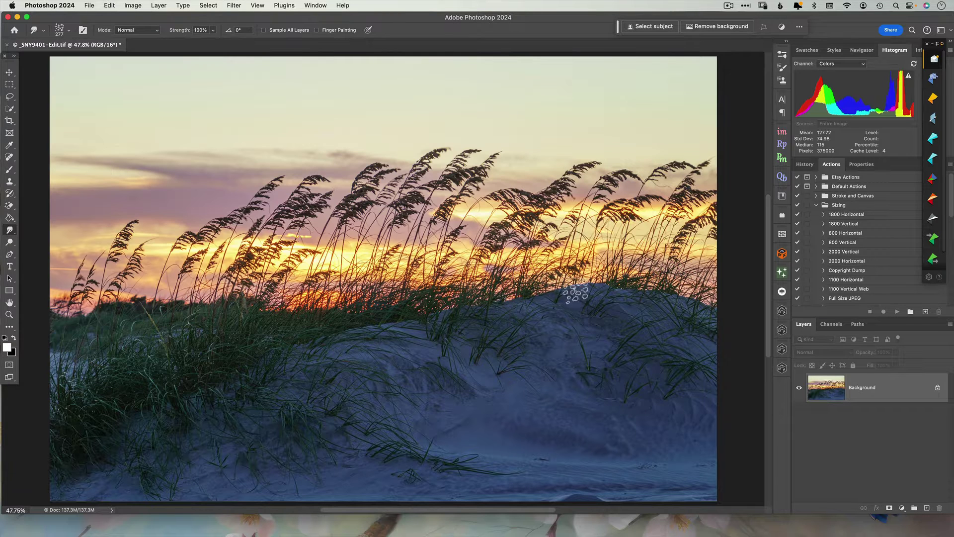
- Revert the image to its Open history state and duplicate the Background layer
left_click(805, 165)
left_click(845, 194)
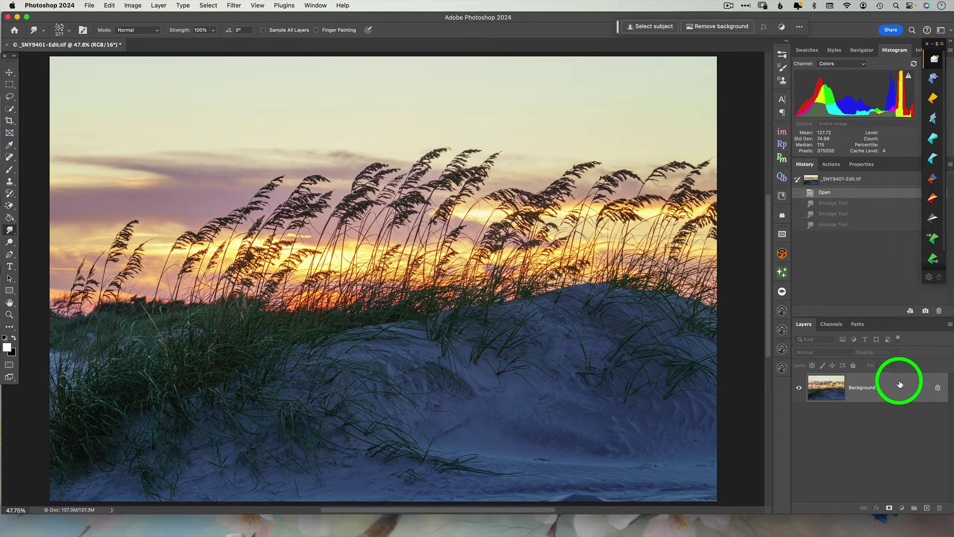
left_click_drag(901, 383, 927, 507)
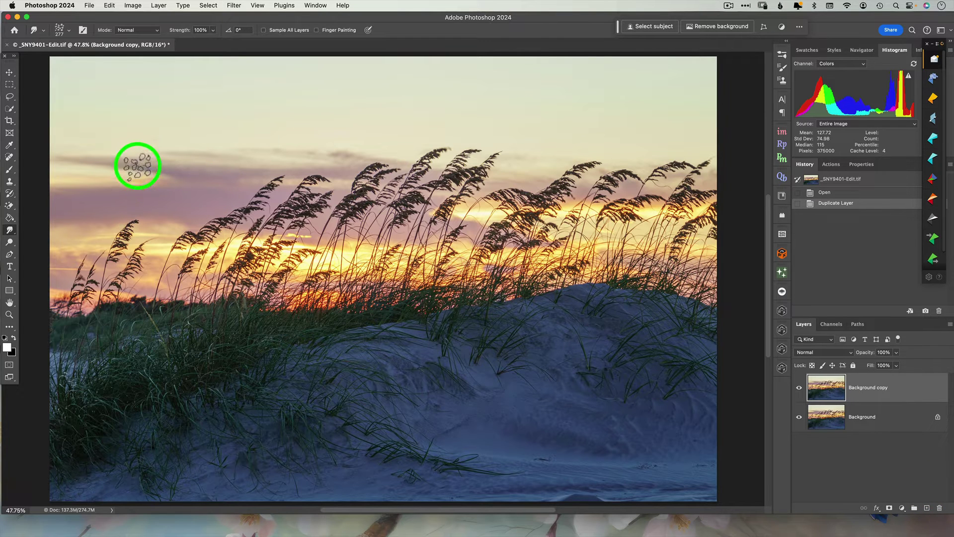
- Enlarge the smudge brush to about 1400 px and smear the grasses and sunset glow in the left part of the photo
key("bracketright")
key("bracketright")
key("bracketright")
key("bracketright")
key("bracketright")
key("bracketright")
key("bracketright")
key("bracketright")
key("bracketright")
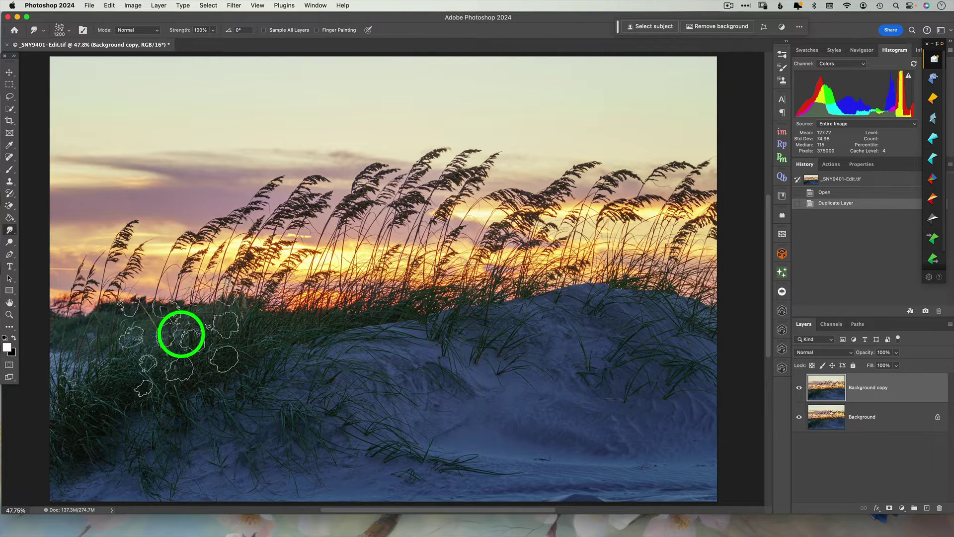
left_click_drag(184, 328, 189, 293)
left_click_drag(277, 262, 231, 296)
left_click_drag(192, 273, 214, 267)
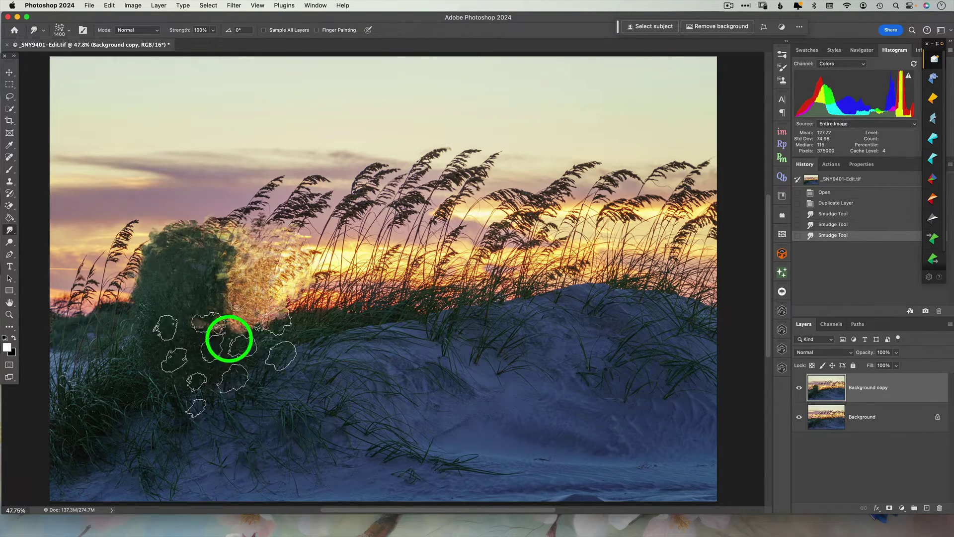
- Smudge the dark grass and sand down the photo's left side and blend the glowing grasses and seed heads toward the middle
left_click_drag(207, 328, 201, 339)
mouse_move(102, 303)
left_mouse_down()
mouse_move(119, 315)
mouse_move(118, 386)
mouse_move(96, 405)
mouse_move(96, 388)
left_mouse_up()
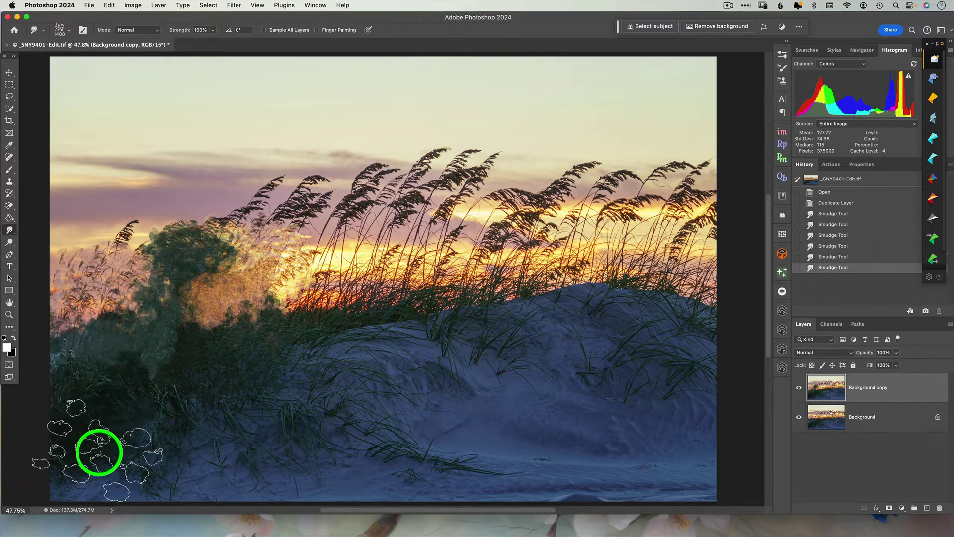
left_click_drag(102, 467, 112, 471)
mouse_move(220, 479)
left_mouse_down()
mouse_move(237, 464)
mouse_move(223, 423)
mouse_move(181, 385)
left_mouse_up()
left_click_drag(267, 350, 279, 343)
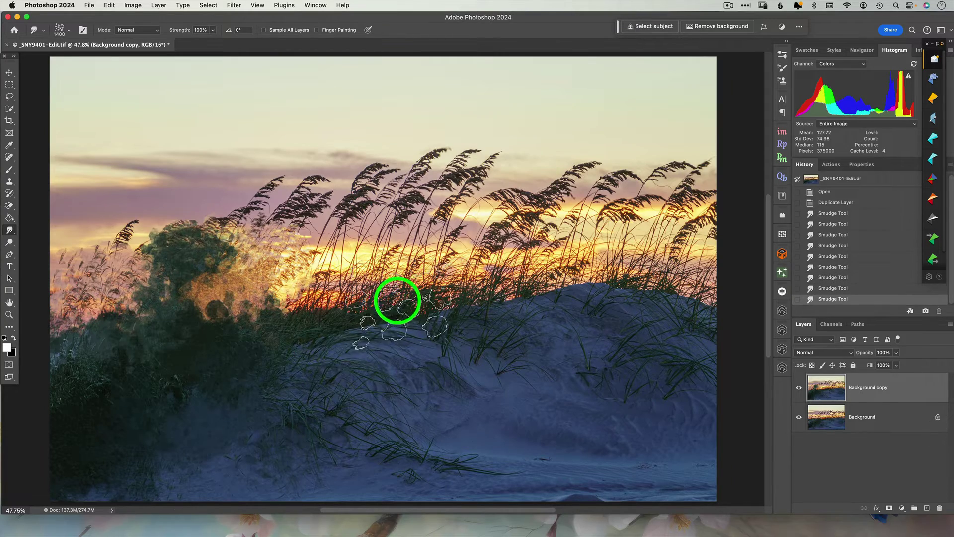
mouse_move(107, 394)
left_mouse_down()
mouse_move(85, 373)
mouse_move(125, 369)
mouse_move(213, 393)
mouse_move(83, 380)
left_mouse_up()
mouse_move(274, 307)
left_mouse_down()
mouse_move(290, 279)
mouse_move(193, 343)
left_mouse_up()
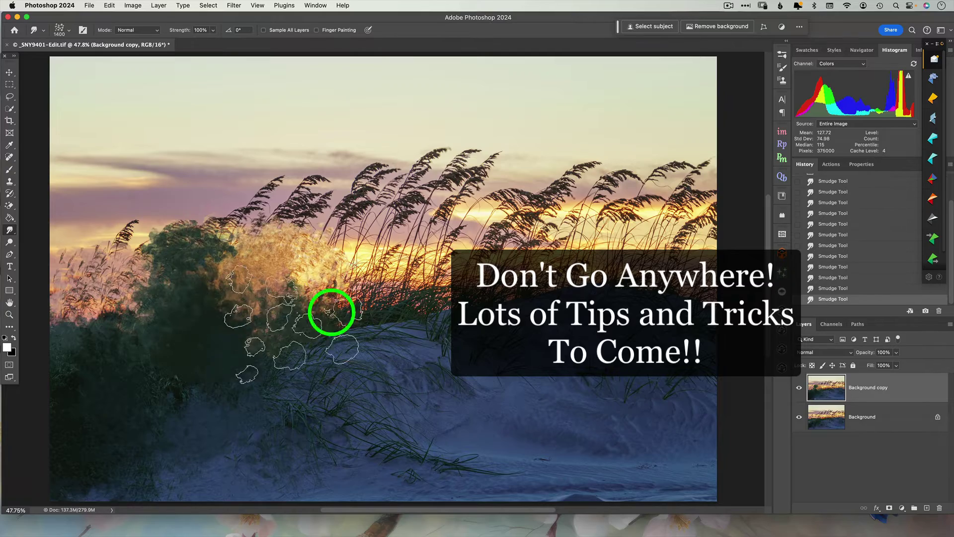
mouse_move(381, 271)
left_mouse_down()
mouse_move(362, 275)
mouse_move(374, 273)
mouse_move(365, 230)
mouse_move(298, 195)
mouse_move(279, 259)
mouse_move(234, 218)
mouse_move(241, 283)
left_mouse_up()
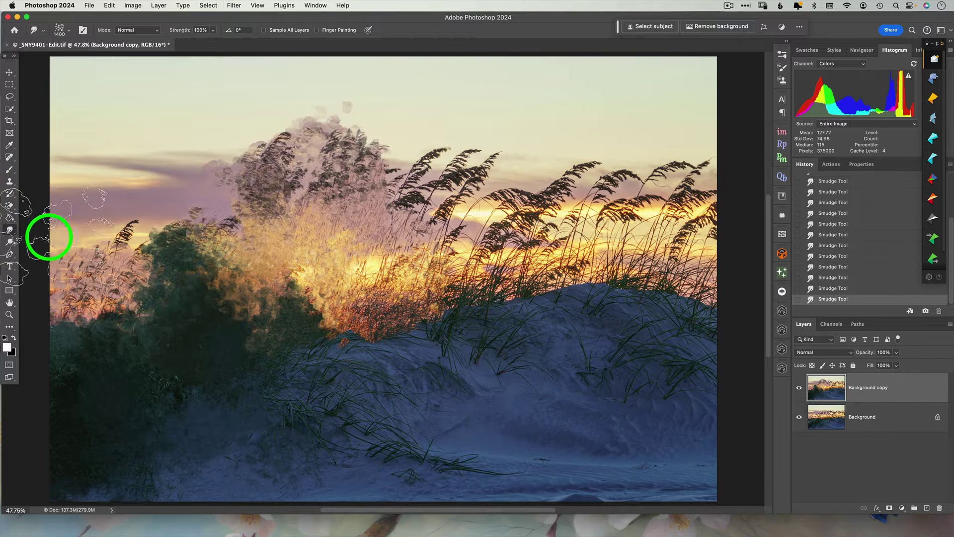
- Switch to the Brush tool and sample a blue from the shadowed dune as the foreground color
key("b")
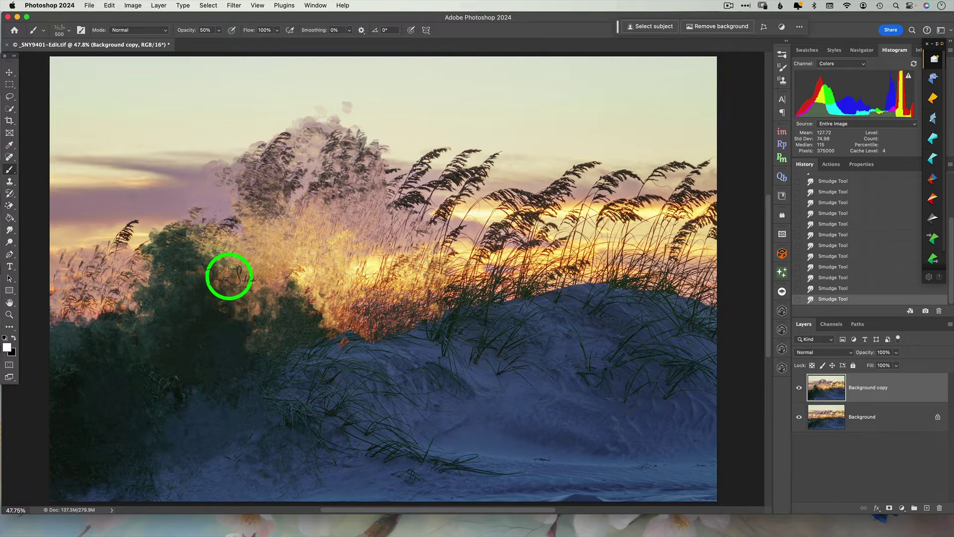
left_click(7, 348)
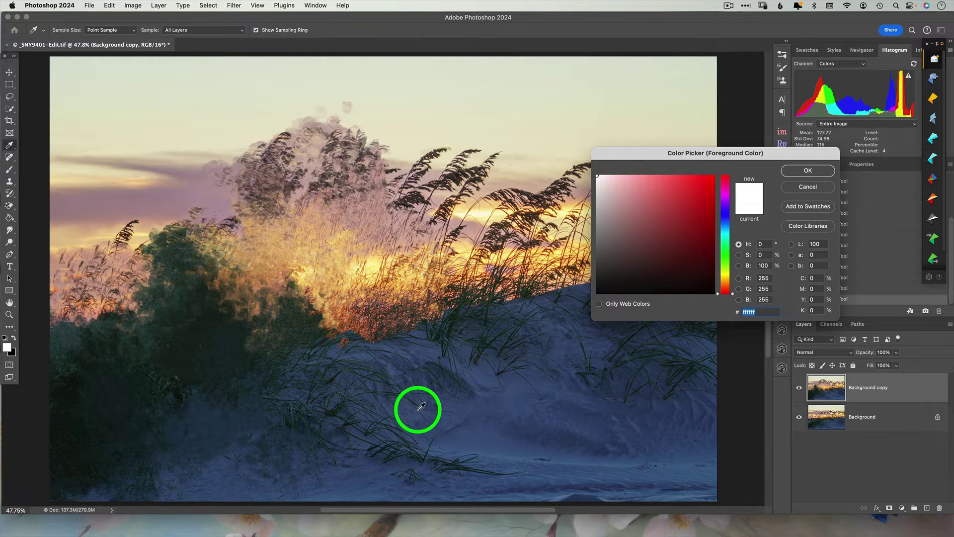
left_click_drag(416, 407, 483, 370)
left_click(823, 172)
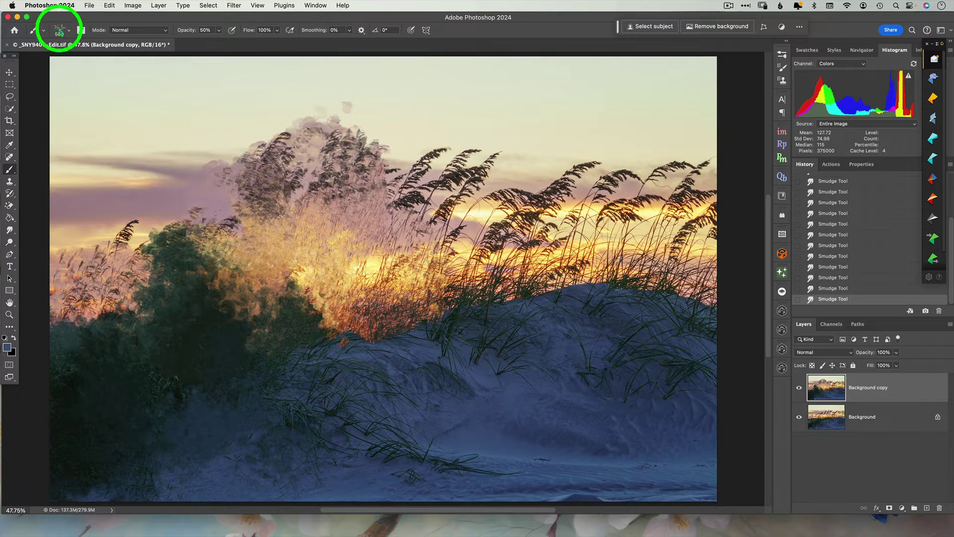
- Choose the Kyle's Paintbox - Van Gogh Blocky brush from the impressionist set
left_click(59, 30)
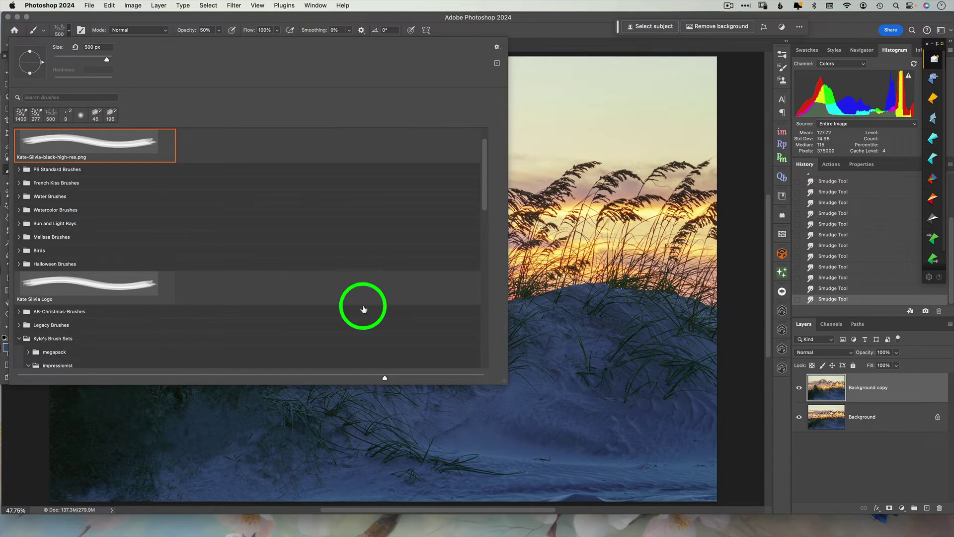
mouse_move(485, 195)
left_mouse_down()
mouse_move(492, 199)
mouse_move(469, 301)
left_mouse_up()
scroll(468, 300, "down", 5)
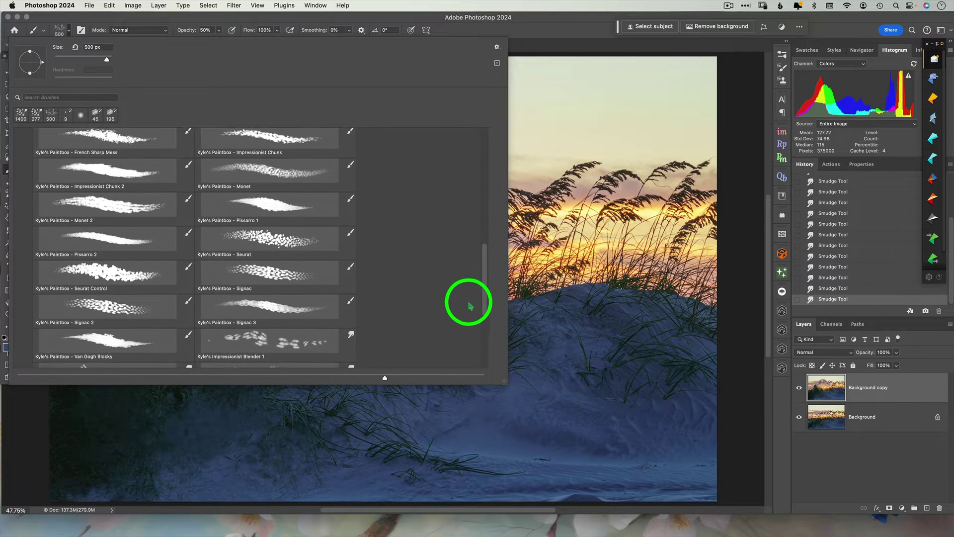
scroll(472, 318, "down", 1)
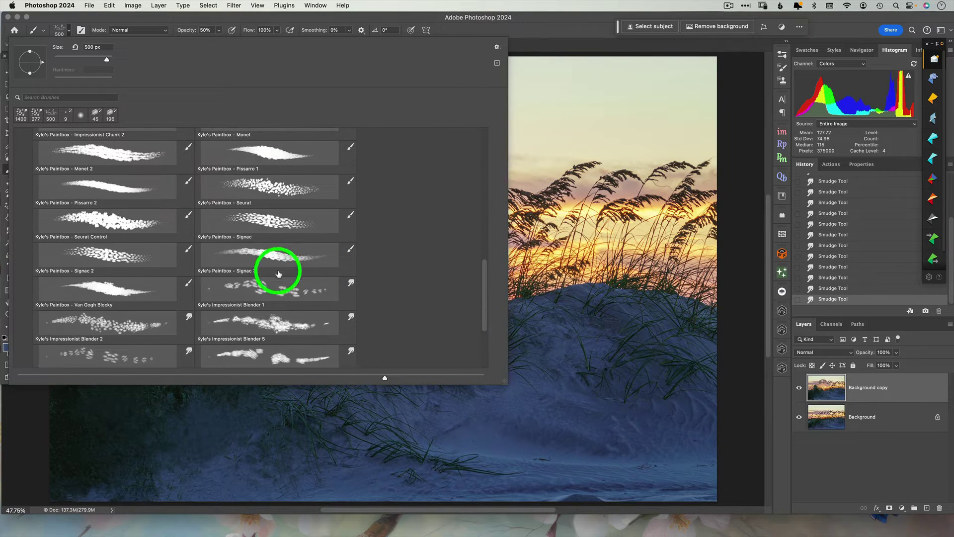
left_click(122, 292)
- Enlarge the brush to 400 px and paint a patch of blue strokes in the sky above the sea oats
left_click(559, 234)
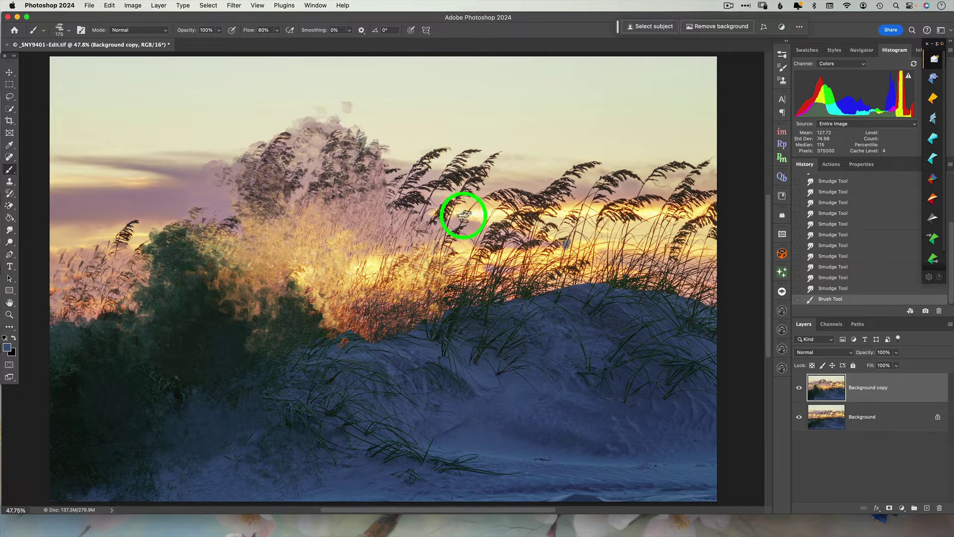
key("]")
left_click(464, 128)
left_click(534, 121)
mouse_move(517, 104)
left_mouse_down()
mouse_move(477, 111)
mouse_move(572, 99)
mouse_move(522, 149)
mouse_move(542, 169)
left_mouse_up()
- Pick a light yellow as the foreground color in the Color Picker
left_click(7, 347)
left_click(726, 276)
left_click(650, 180)
left_click(808, 170)
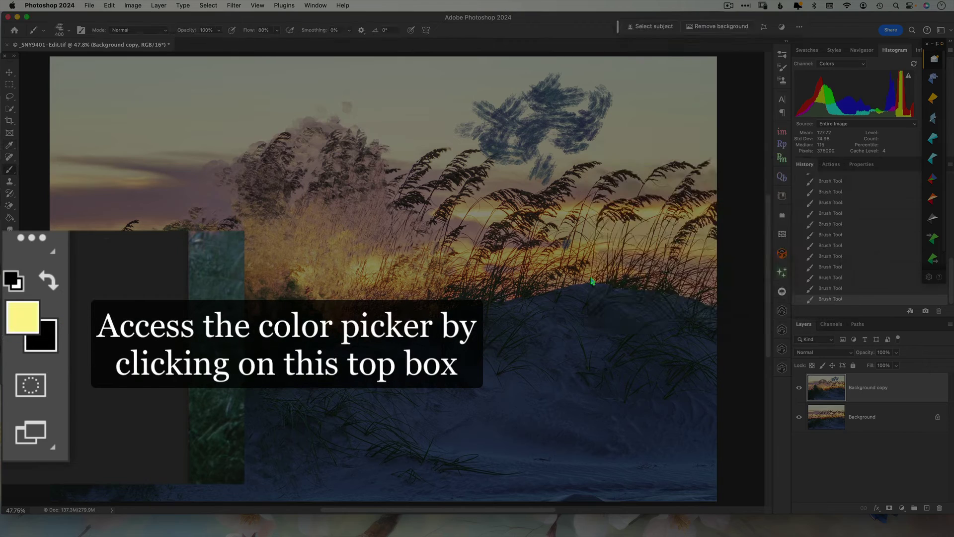
- Paint light yellow strokes across the sky, bush and dune, enlarging the brush to 1200 px along the way
left_click_drag(425, 383, 436, 409)
left_click(494, 413)
left_click_drag(502, 391, 485, 389)
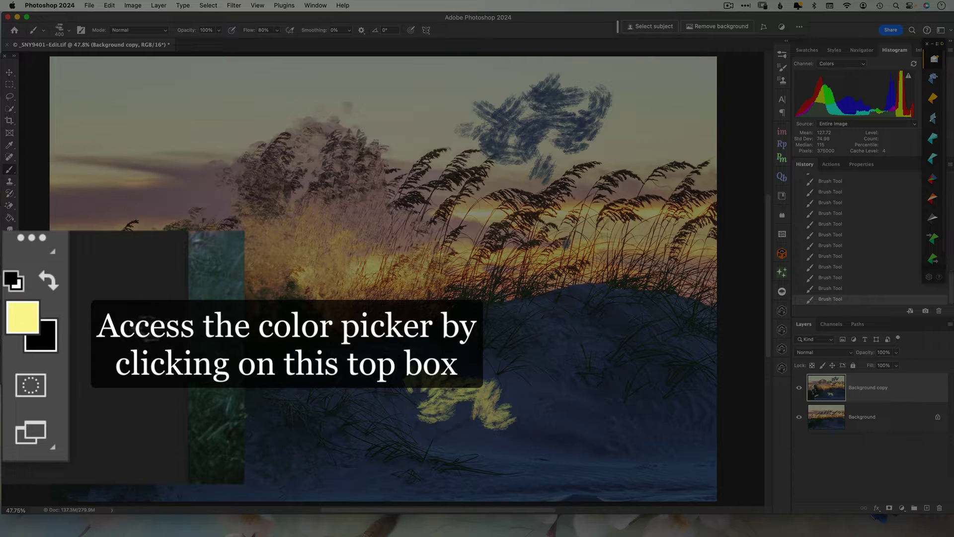
mouse_move(144, 130)
left_mouse_down()
mouse_move(251, 134)
mouse_move(219, 231)
left_mouse_up()
left_click_drag(279, 358, 328, 418)
left_click_drag(397, 452, 438, 373)
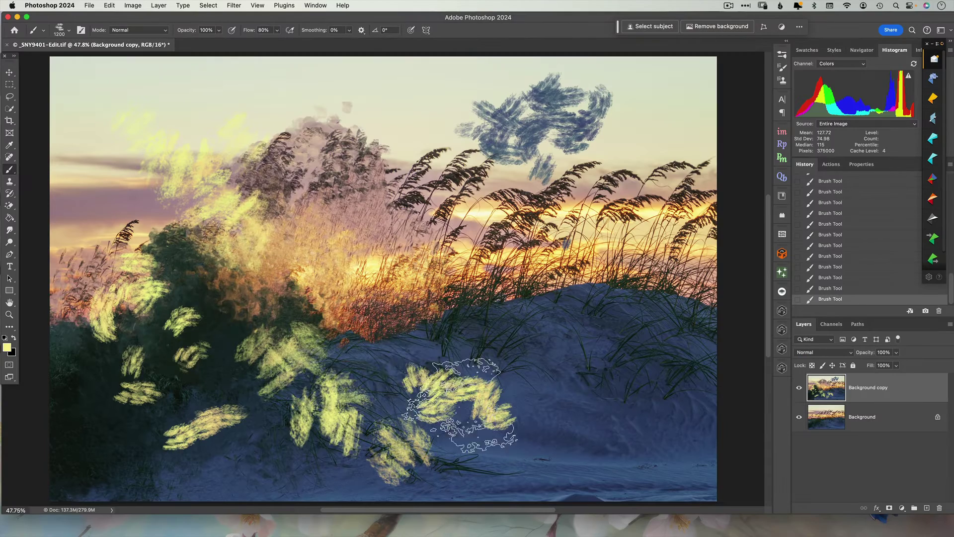
left_click_drag(579, 402, 582, 437)
left_click_drag(546, 318, 571, 343)
- Pick a peach foreground color and paint strokes across the dune and the shadowed foreground
left_click(7, 347)
left_click(369, 242)
left_click(810, 173)
left_click_drag(507, 314, 378, 377)
left_click_drag(268, 417, 251, 450)
left_click_drag(85, 418, 69, 443)
left_click_drag(184, 378, 164, 408)
left_click_drag(547, 448, 537, 487)
left_click_drag(676, 427, 666, 383)
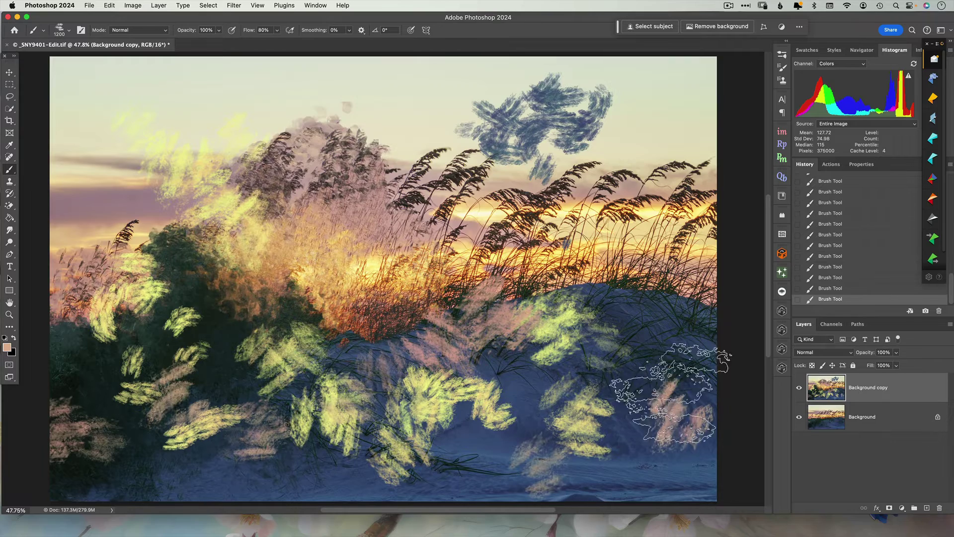
- Add peach strokes along the dune crest and in patches across the upper sky
left_click_drag(647, 308, 601, 293)
left_click_drag(696, 214, 671, 249)
left_click_drag(611, 154, 671, 80)
mouse_move(403, 84)
left_mouse_down()
mouse_move(374, 107)
mouse_move(304, 114)
left_mouse_up()
left_click_drag(199, 85, 196, 119)
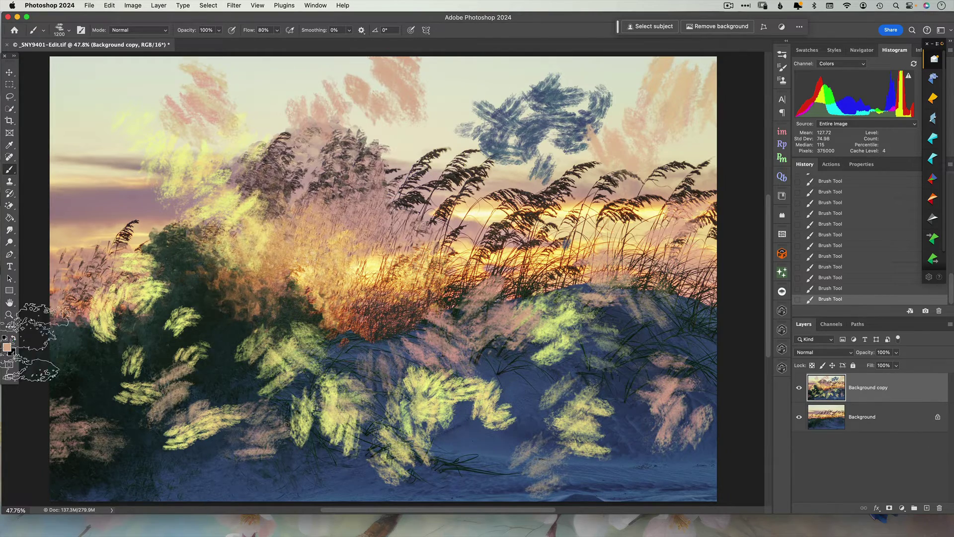
- Change the foreground color to a very dark green and paint strokes in the upper sky and along the bush's left side
left_click(7, 346)
left_click(144, 433)
key("Return")
left_click_drag(113, 141, 239, 161)
left_click_drag(169, 80, 149, 99)
left_click_drag(120, 45, 74, 60)
left_click_drag(351, 56, 388, 43)
left_click_drag(94, 119, 79, 164)
left_click_drag(69, 223, 97, 249)
mouse_move(661, 74)
left_mouse_down()
mouse_move(576, 130)
mouse_move(472, 90)
left_mouse_up()
- Pick a medium teal foreground color and paint strokes across the sky and over the sea oats
left_click(7, 347)
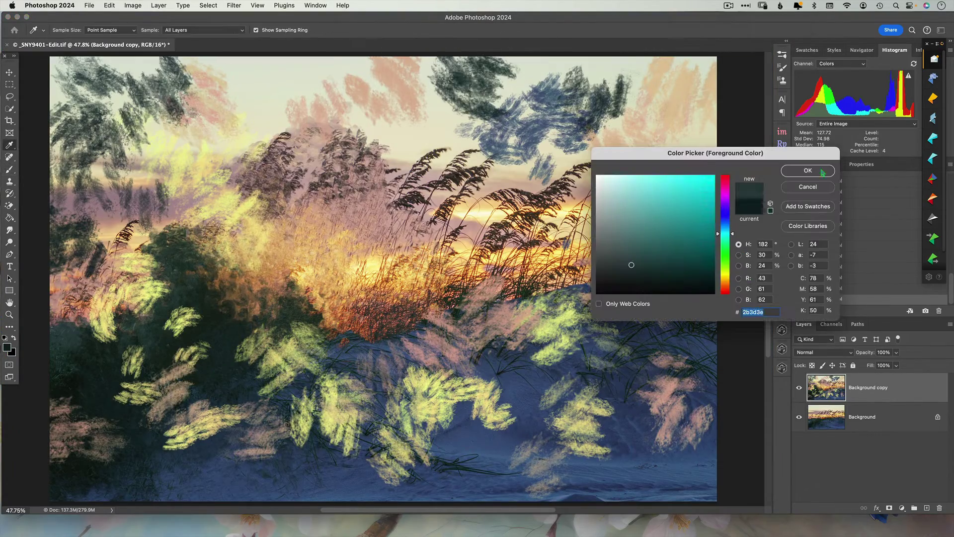
left_click(632, 244)
key("Return")
left_click(594, 213)
left_click(611, 94)
left_click(689, 136)
left_click(469, 197)
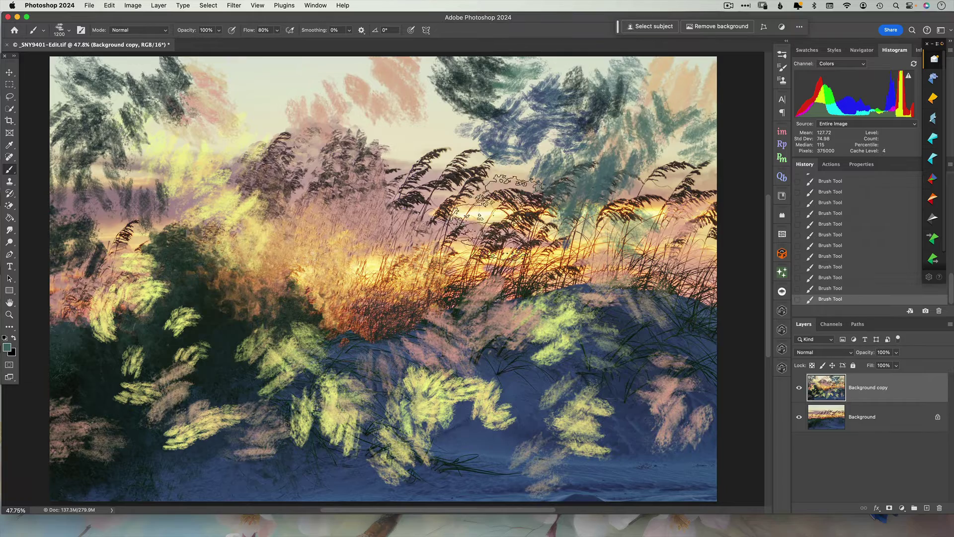
left_click(363, 119)
left_click(244, 125)
- Pick an orange-brown foreground color and paint strokes over the dune, the dark bush and the glowing grasses
left_click(7, 347)
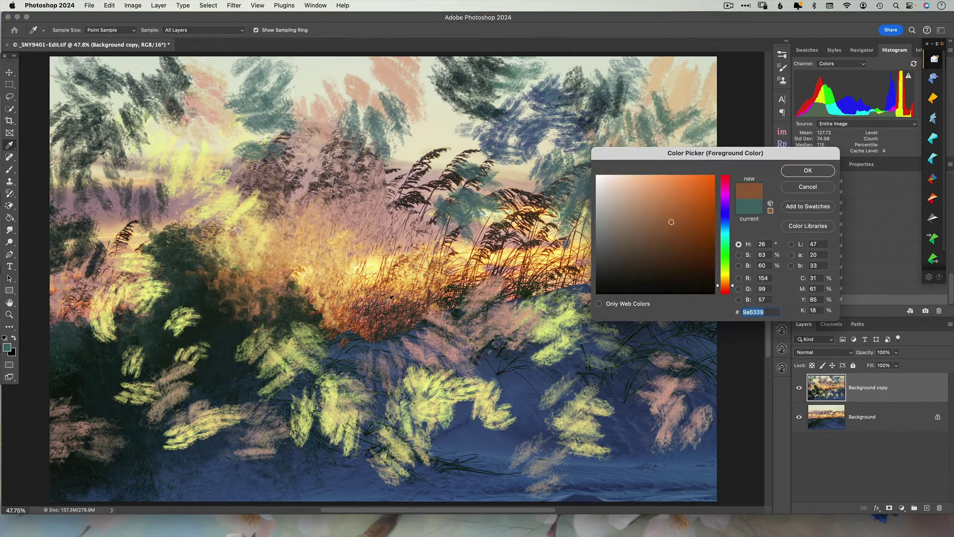
left_click(807, 171)
left_click(544, 347)
left_click(539, 395)
left_click(259, 458)
left_click(172, 457)
left_click(90, 356)
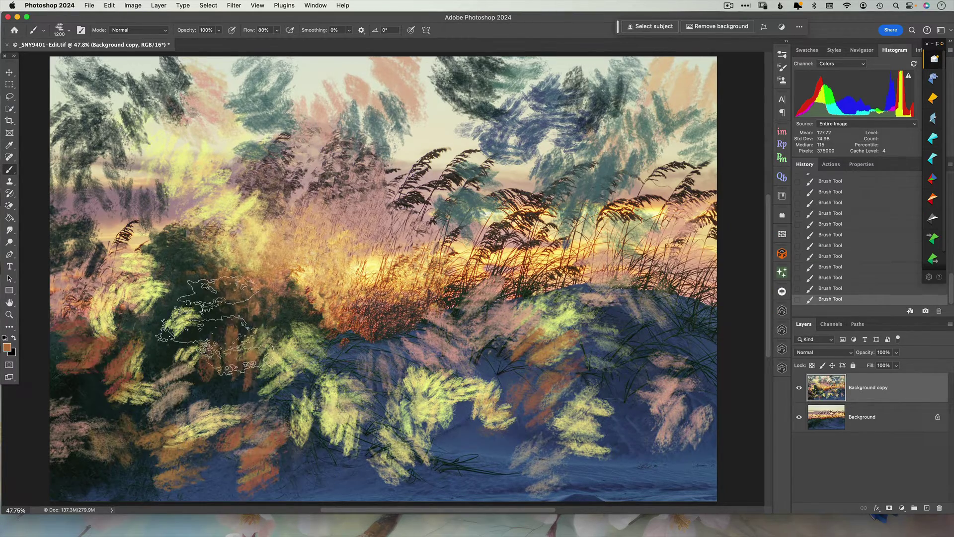
left_click(214, 343)
left_click(383, 263)
mouse_move(388, 258)
left_mouse_down()
mouse_move(499, 197)
mouse_move(630, 423)
mouse_move(609, 457)
mouse_move(693, 416)
mouse_move(688, 350)
mouse_move(587, 373)
left_mouse_up()
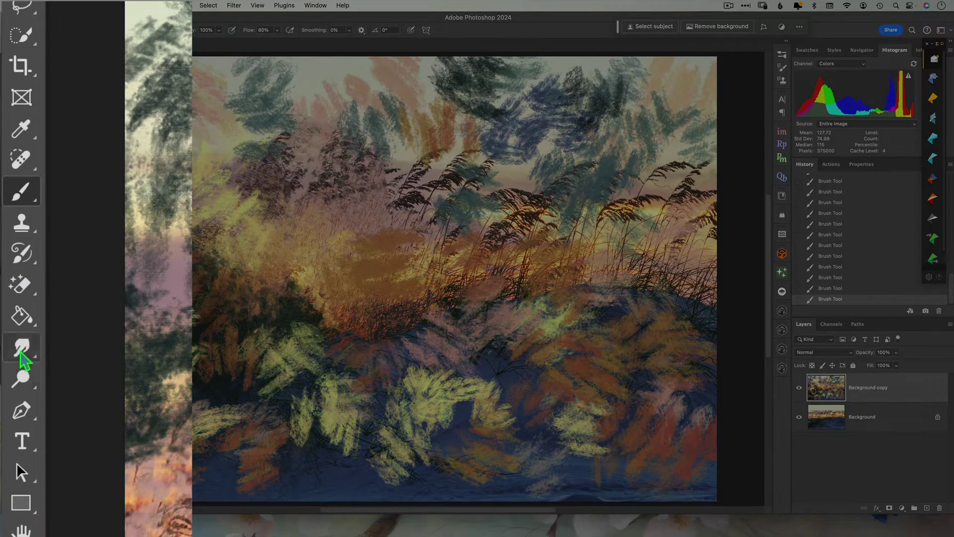
- Blend the strokes in the left part of the sky and bush using the Smudge tool at 1400 px
left_click(21, 348)
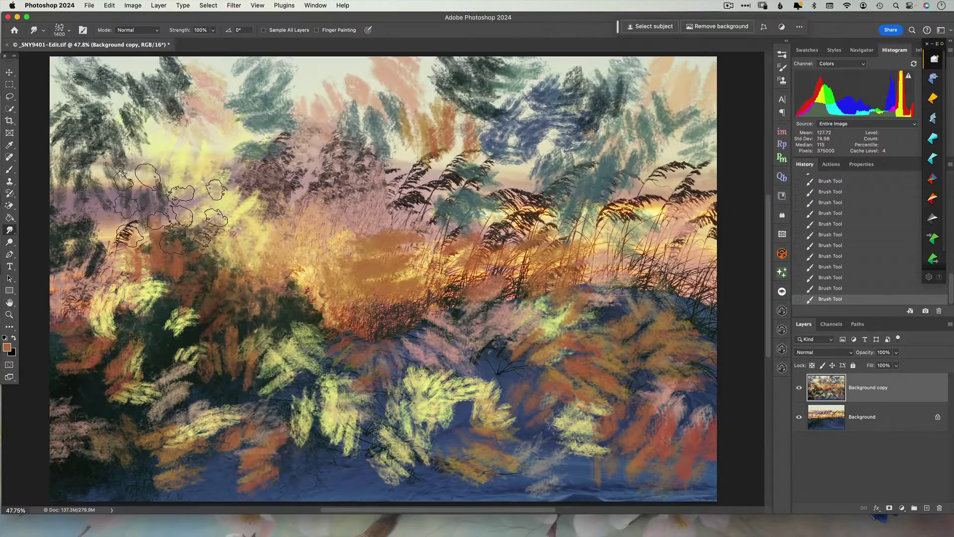
mouse_move(169, 199)
left_mouse_down()
mouse_move(194, 195)
mouse_move(211, 174)
left_mouse_up()
mouse_move(208, 121)
left_mouse_down()
mouse_move(105, 121)
mouse_move(116, 105)
mouse_move(97, 102)
mouse_move(97, 173)
mouse_move(94, 165)
mouse_move(118, 236)
mouse_move(115, 338)
mouse_move(105, 315)
mouse_move(92, 427)
mouse_move(136, 472)
mouse_move(202, 458)
mouse_move(89, 469)
mouse_move(191, 383)
mouse_move(220, 333)
mouse_move(215, 414)
mouse_move(233, 461)
mouse_move(197, 485)
mouse_move(330, 456)
mouse_move(378, 399)
mouse_move(315, 375)
mouse_move(377, 309)
mouse_move(296, 262)
mouse_move(236, 199)
mouse_move(264, 119)
left_mouse_up()
scroll(248, 145, "up", 3)
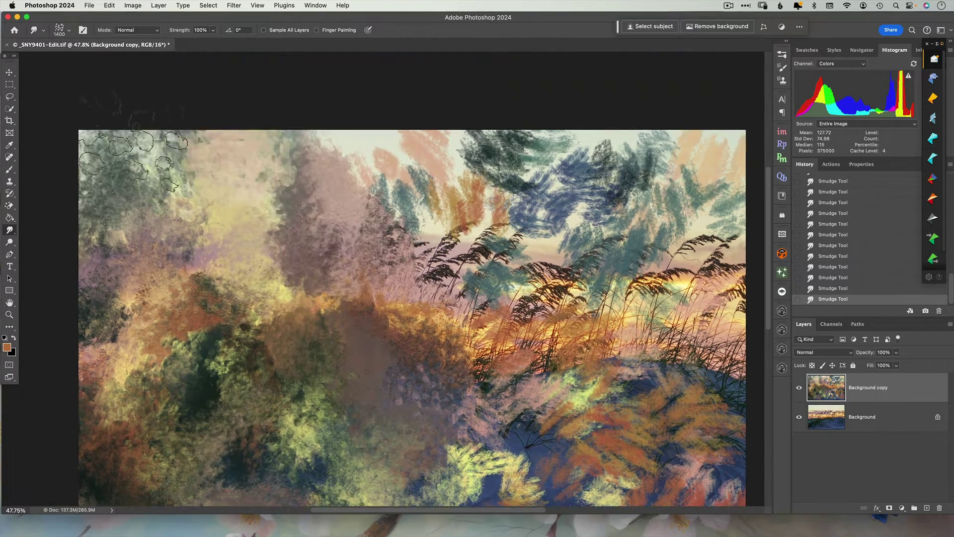
- Smudge the strokes across the middle and right of the painting, reducing the blender brush to 400 px for finer blending
scroll(390, 236, "right", 5)
scroll(390, 237, "down", 2)
mouse_move(390, 236)
left_mouse_down()
mouse_move(331, 298)
mouse_move(402, 316)
mouse_move(492, 308)
mouse_move(448, 239)
mouse_move(309, 234)
mouse_move(547, 251)
mouse_move(470, 111)
mouse_move(549, 214)
mouse_move(562, 274)
mouse_move(550, 367)
mouse_move(480, 380)
mouse_move(503, 333)
mouse_move(370, 385)
left_mouse_up()
left_click_drag(475, 377, 585, 261)
mouse_move(492, 353)
left_mouse_down()
mouse_move(260, 388)
mouse_move(158, 385)
mouse_move(184, 345)
mouse_move(479, 357)
mouse_move(503, 344)
left_mouse_up()
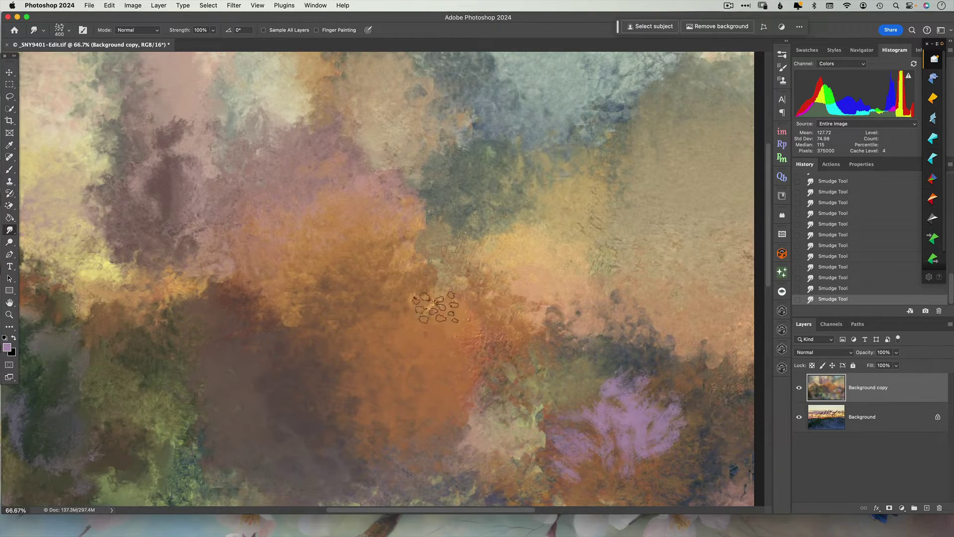
mouse_move(425, 315)
left_mouse_down()
mouse_move(530, 323)
mouse_move(482, 300)
mouse_move(476, 261)
mouse_move(464, 265)
mouse_move(409, 330)
mouse_move(435, 333)
mouse_move(476, 265)
mouse_move(424, 364)
mouse_move(417, 330)
mouse_move(437, 344)
mouse_move(464, 340)
mouse_move(423, 319)
mouse_move(474, 309)
mouse_move(409, 379)
mouse_move(366, 360)
mouse_move(365, 341)
mouse_move(381, 366)
mouse_move(371, 347)
mouse_move(378, 355)
mouse_move(410, 337)
mouse_move(366, 342)
mouse_move(406, 336)
mouse_move(395, 316)
mouse_move(373, 323)
mouse_move(415, 393)
mouse_move(377, 388)
mouse_move(395, 369)
mouse_move(363, 374)
mouse_move(371, 388)
mouse_move(424, 331)
mouse_move(384, 271)
left_mouse_up()
- Switch to the Brush tool and pick a muted purple as the foreground color
left_click(7, 362)
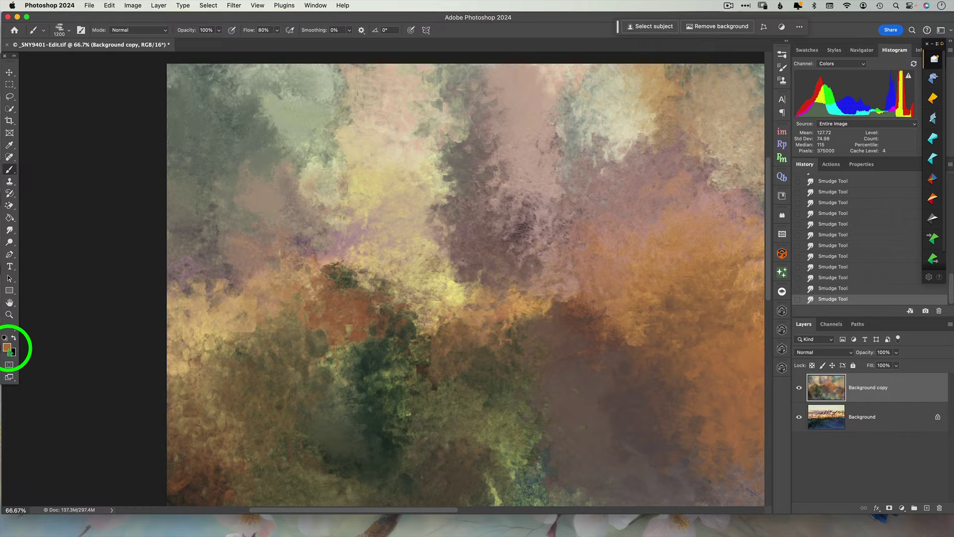
left_click_drag(194, 268, 197, 271)
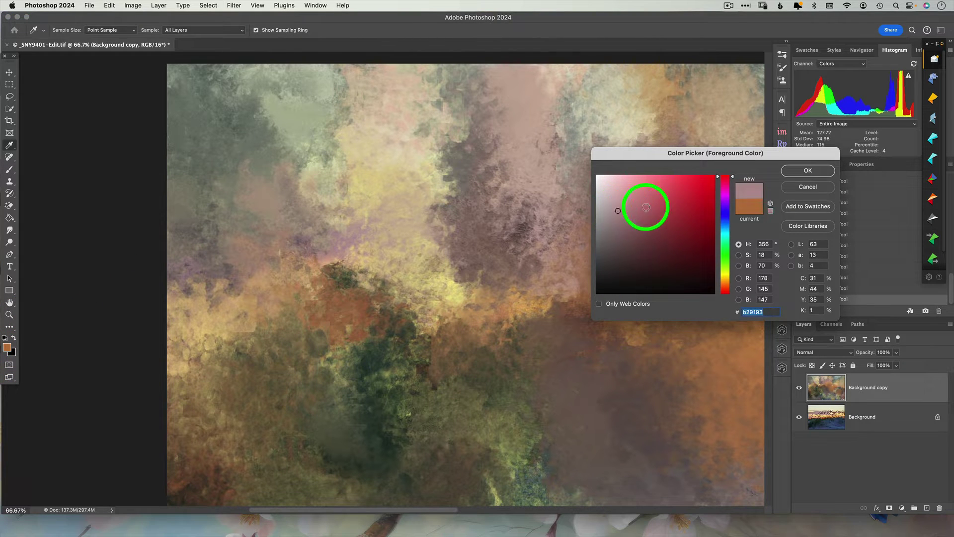
left_click(786, 175)
mouse_move(363, 166)
left_mouse_down()
mouse_move(279, 186)
mouse_move(299, 158)
left_mouse_up()
- Reduce the brush to 700 px and paint purple strokes in the upper-left sky area
key("bracketleft")
key("bracketleft")
key("bracketleft")
key("bracketleft")
key("bracketleft")
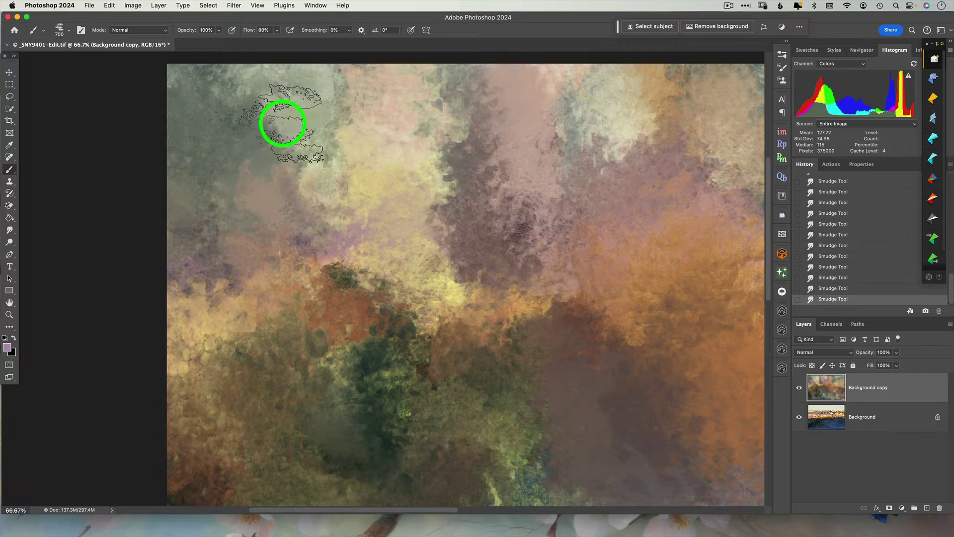
left_click(238, 119)
left_click(279, 103)
left_click(268, 104)
left_click(239, 124)
left_click(226, 136)
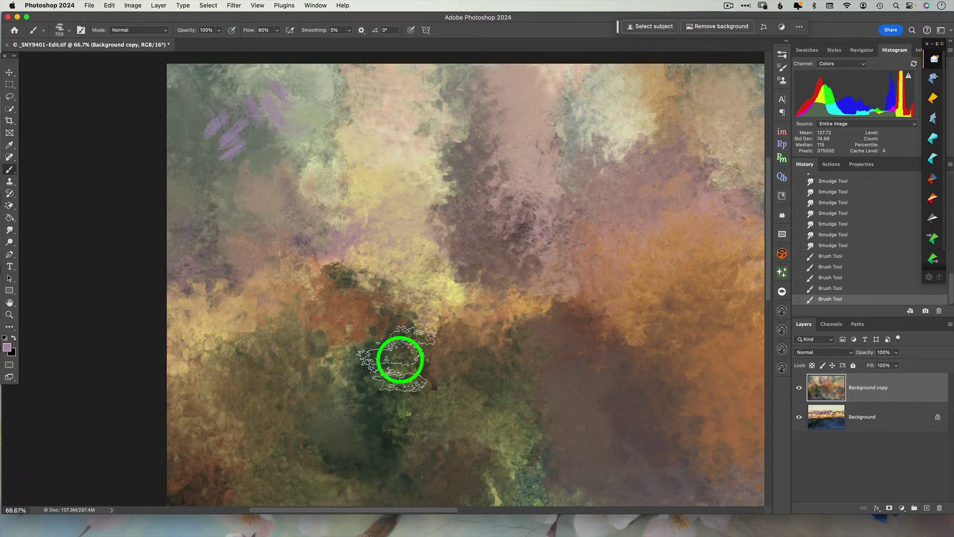
- Paint purple accents over the dark green bush and the lower foreground
left_click_drag(439, 407, 397, 263)
left_click(300, 294)
left_click(234, 371)
left_click(223, 260)
left_click(291, 222)
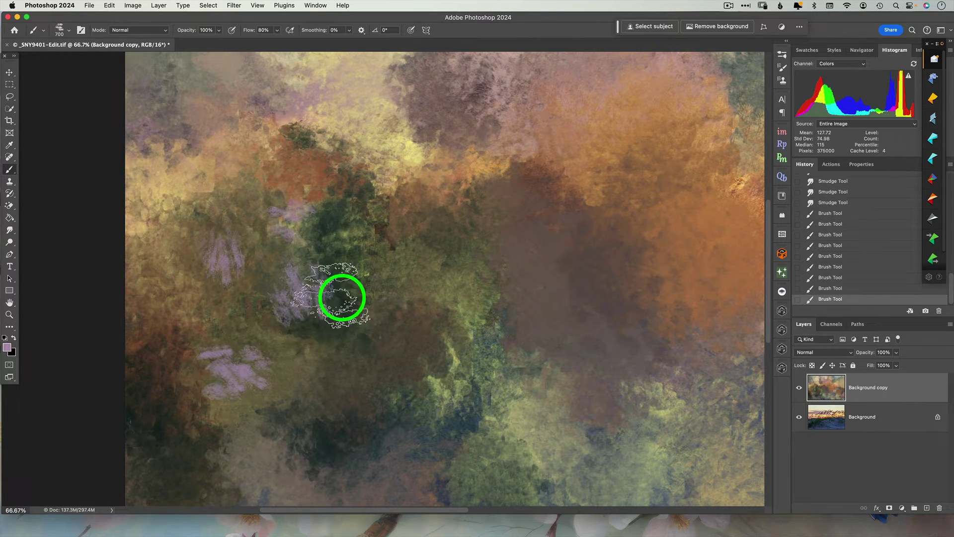
left_click(332, 401)
left_click(375, 341)
left_click(351, 221)
left_click(329, 314)
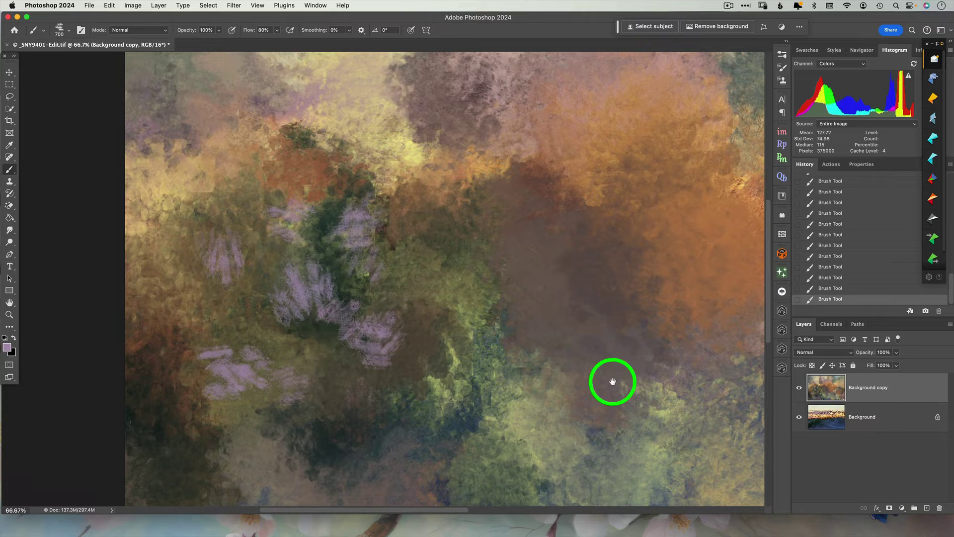
left_click_drag(612, 385, 511, 324)
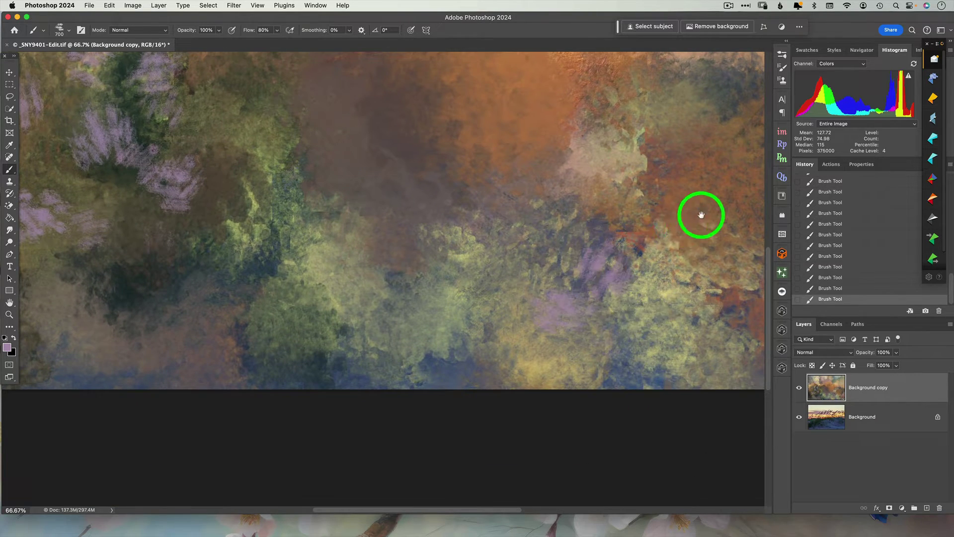
- Blend the purple accents into the surrounding colors with the Smudge tool
left_click_drag(703, 208, 667, 273)
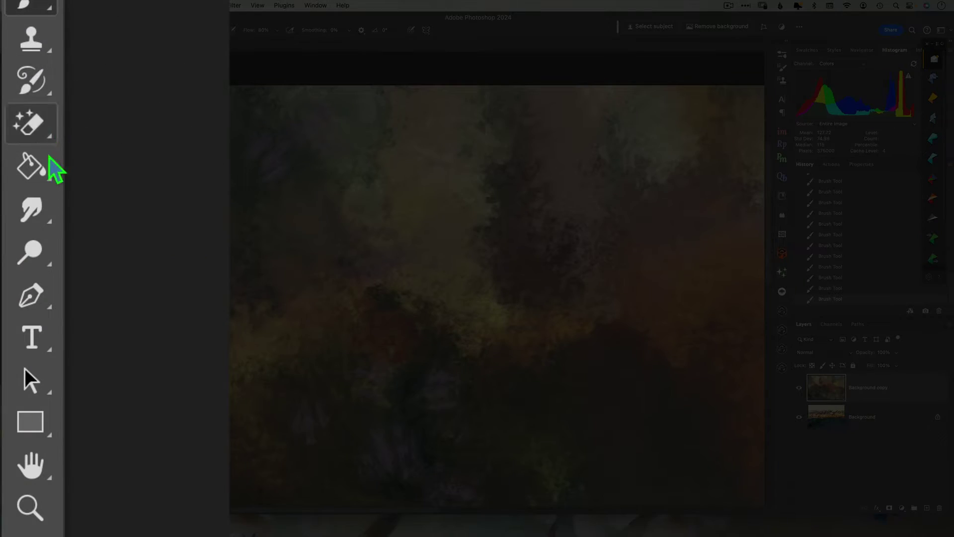
left_click(35, 213)
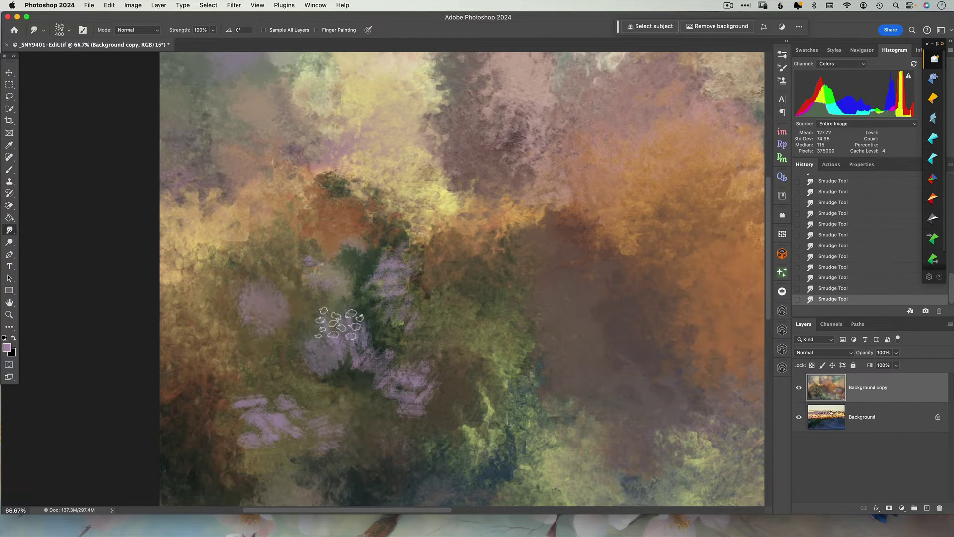
mouse_move(343, 328)
left_mouse_down()
mouse_move(330, 346)
mouse_move(356, 343)
mouse_move(404, 381)
mouse_move(411, 372)
mouse_move(420, 411)
mouse_move(393, 290)
left_mouse_up()
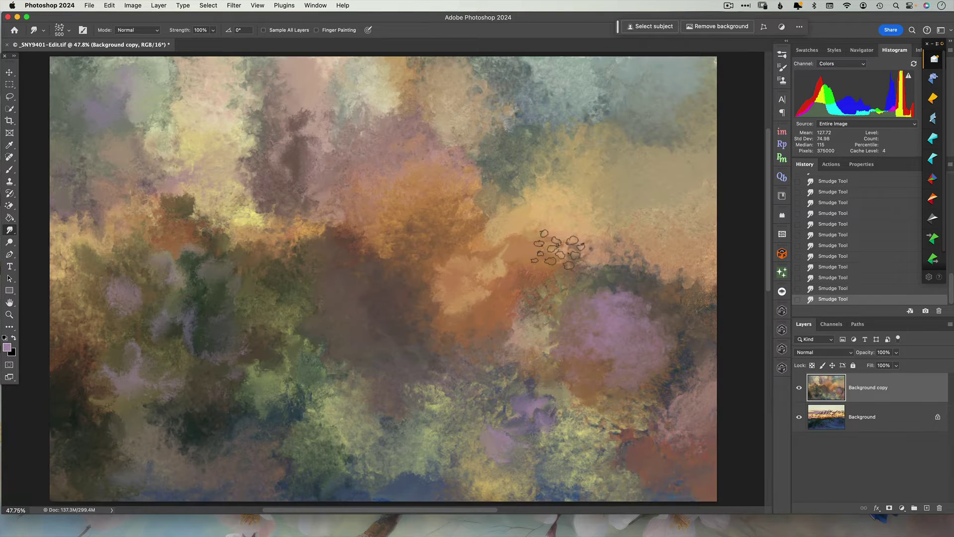
- Toggle the Background copy layer's visibility to compare the painting with the original photo
left_click(794, 388)
left_click(798, 388)
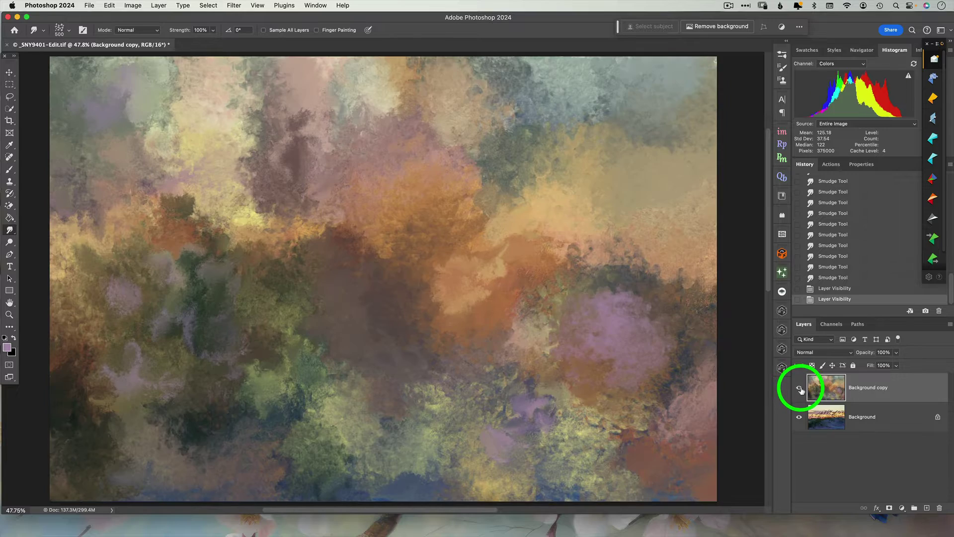
left_click(841, 355)
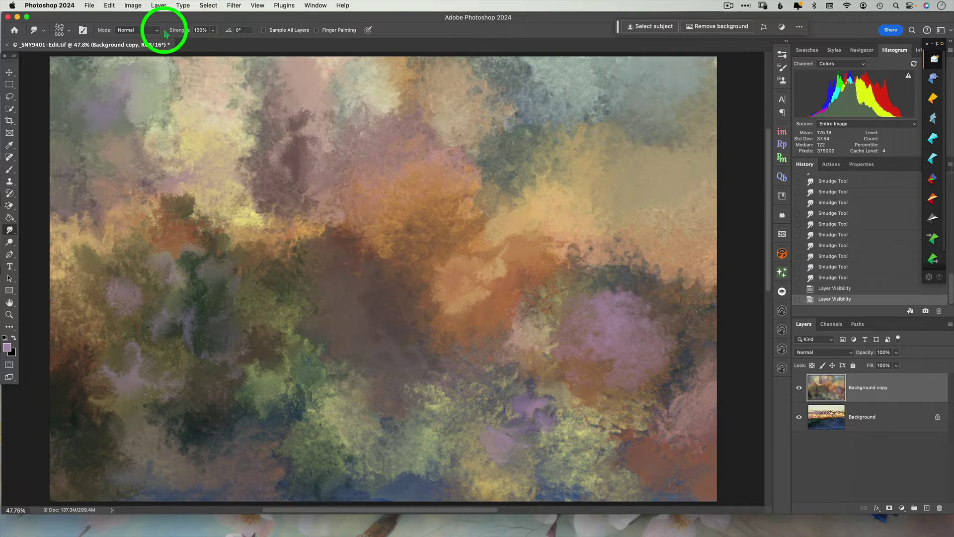
- Convert the image to 8 Bits/Channel
left_click(136, 5)
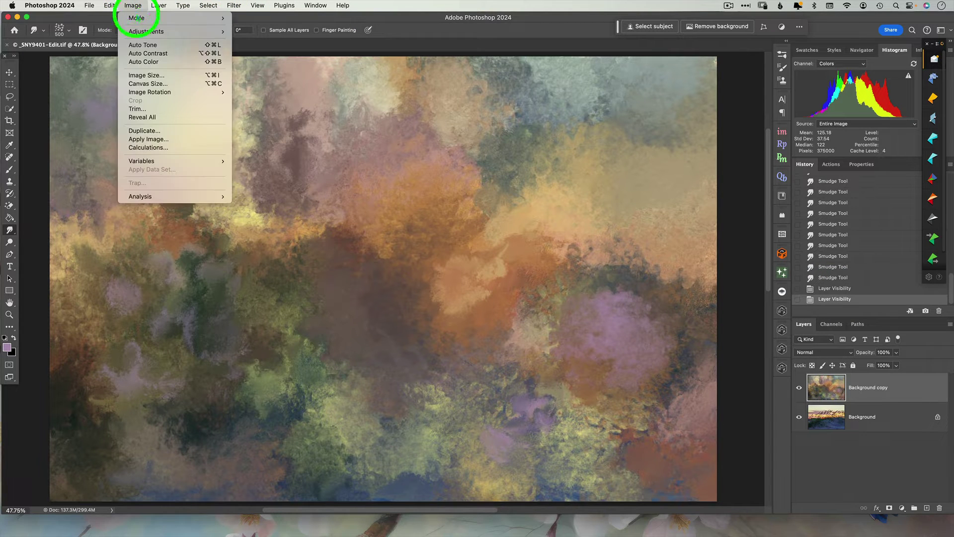
mouse_move(169, 19)
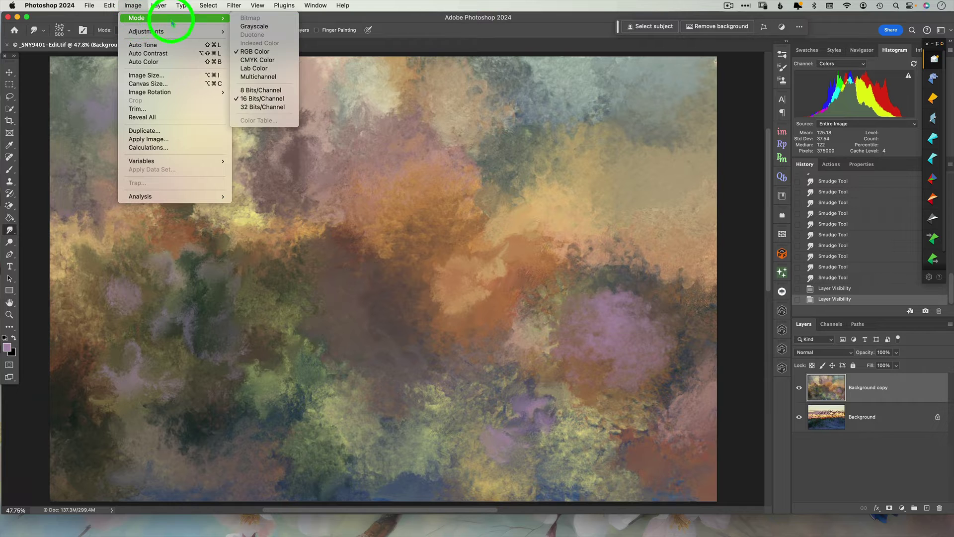
left_click(274, 91)
- Apply the Texturizer texture from the Filter Gallery to the Background copy layer
left_click(234, 5)
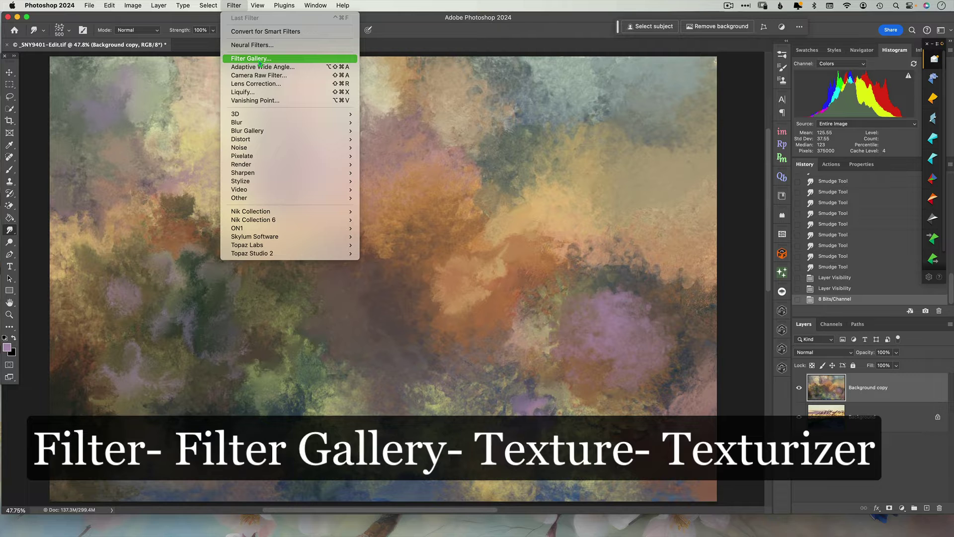
left_click(260, 60)
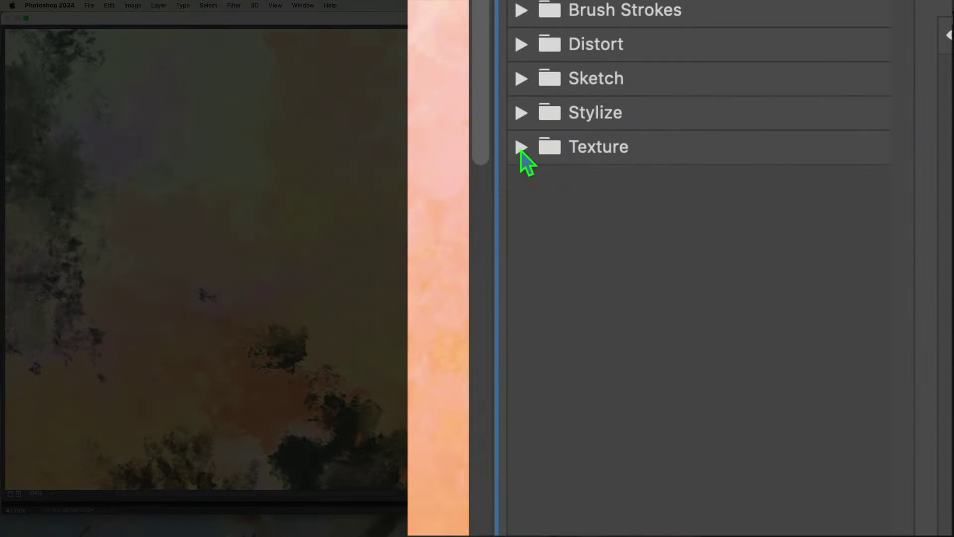
left_click(709, 251)
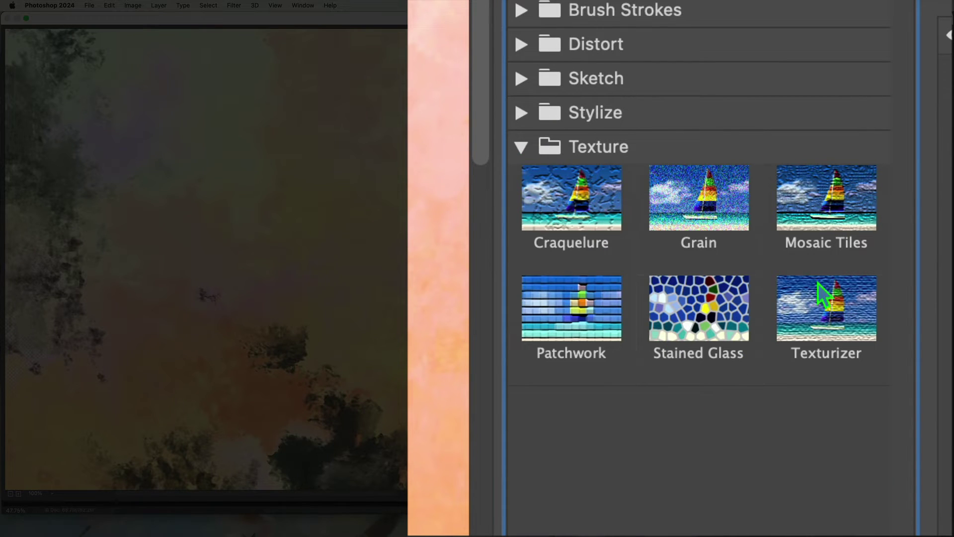
left_click(833, 331)
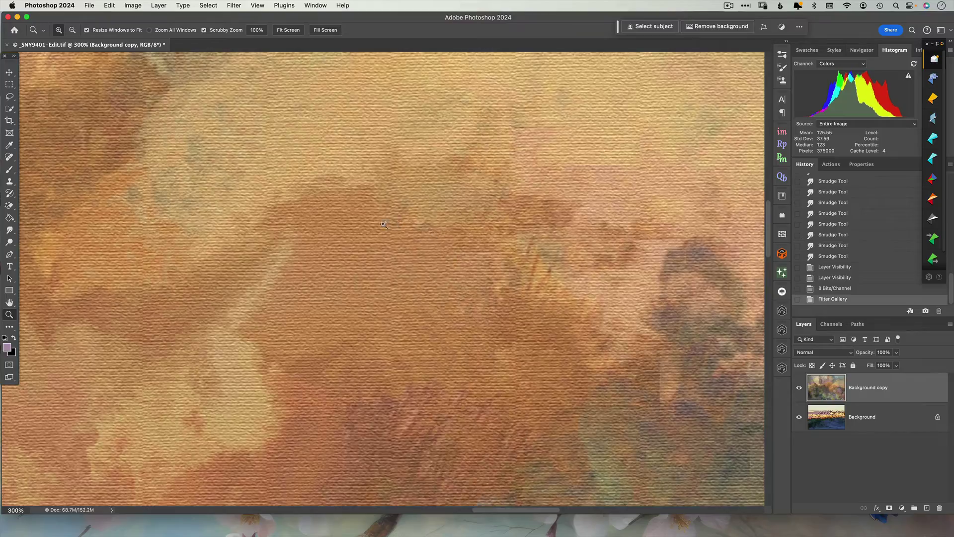
- Examine the texture on several areas of the painting at 300% magnification
left_click_drag(331, 212, 598, 345)
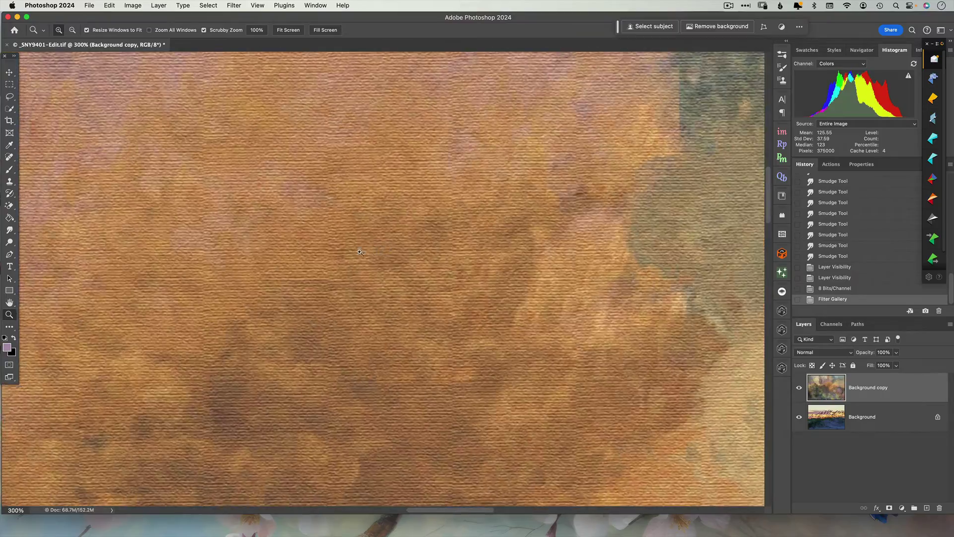
left_click_drag(308, 259, 576, 219)
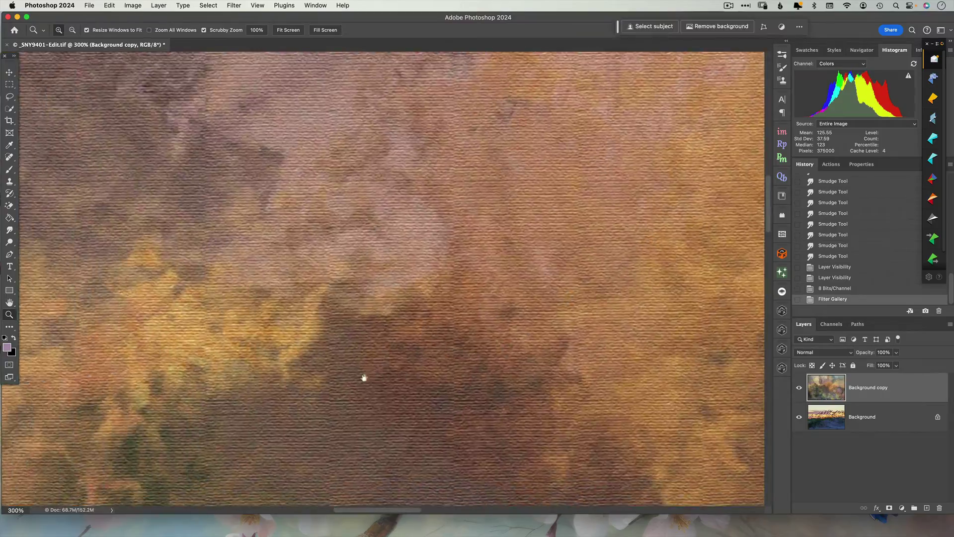
left_click_drag(364, 383, 573, 343)
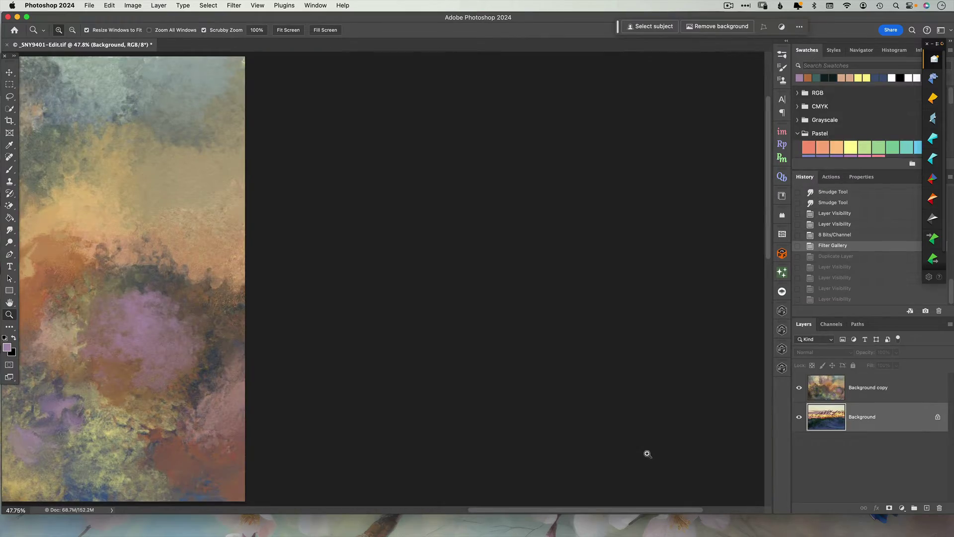
- Fit the whole painting on screen and toggle layer visibility to compare it with the original photo
left_click(293, 30)
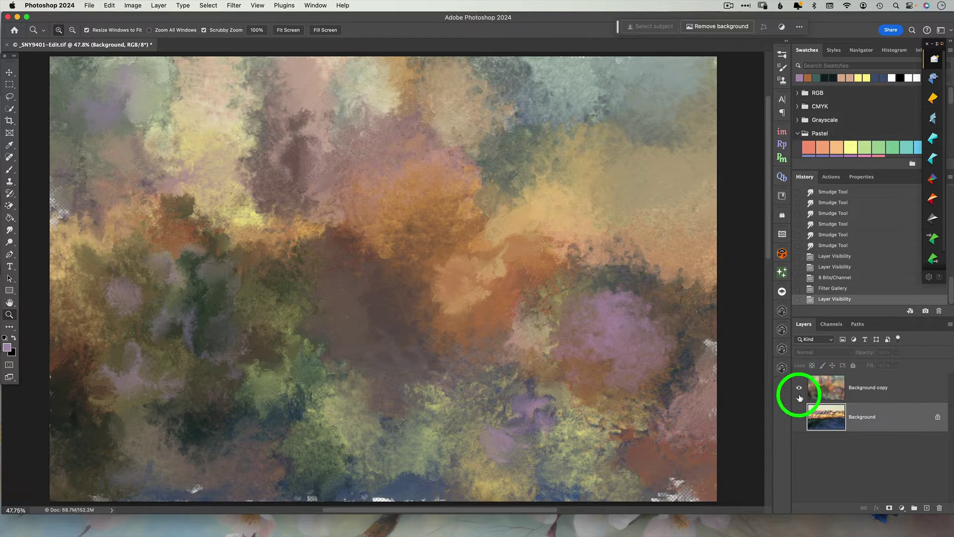
left_click(799, 418)
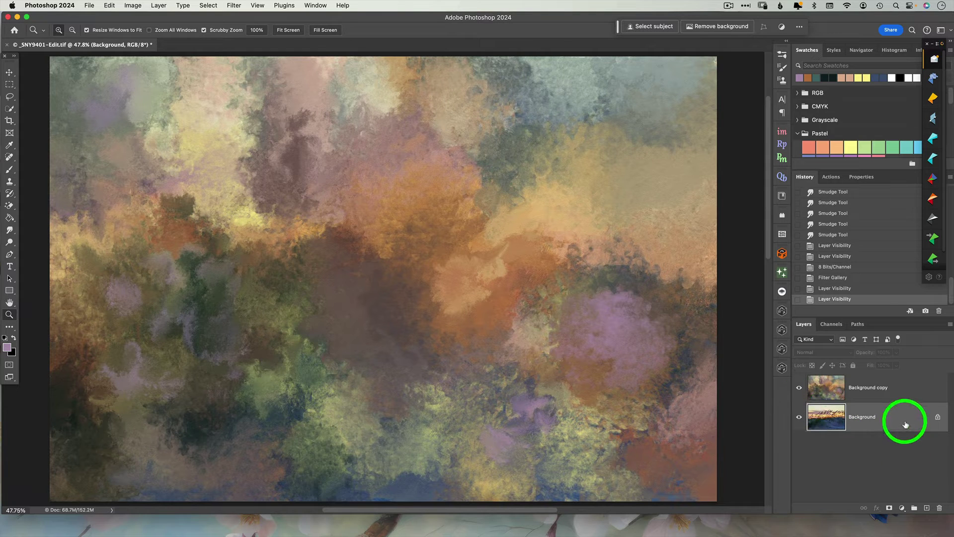
- Create a new blank document of 5000 x 5000 pixels at 300 pixels/inch in 8-bit RGB Color with a white background
left_click_drag(905, 420, 927, 508)
key("super+z")
left_click(89, 6)
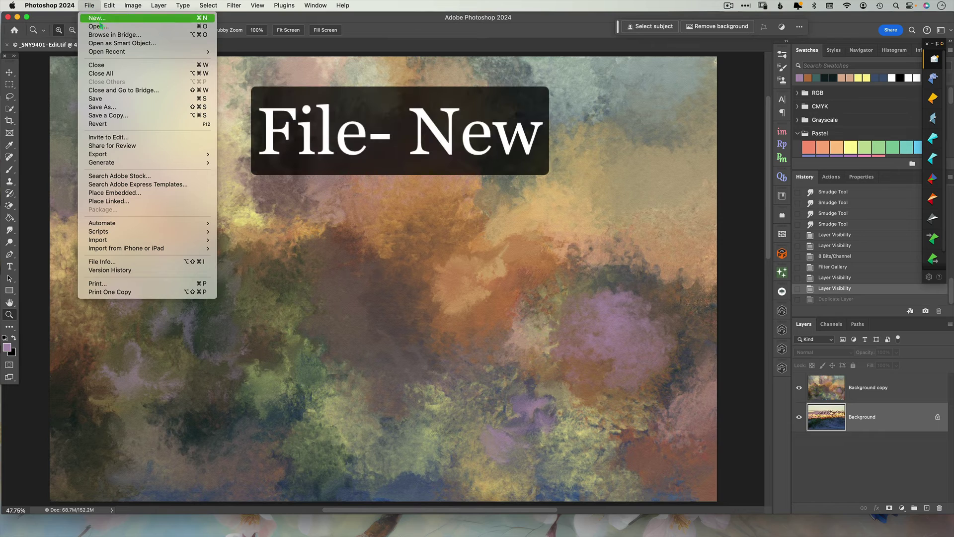
left_click(96, 18)
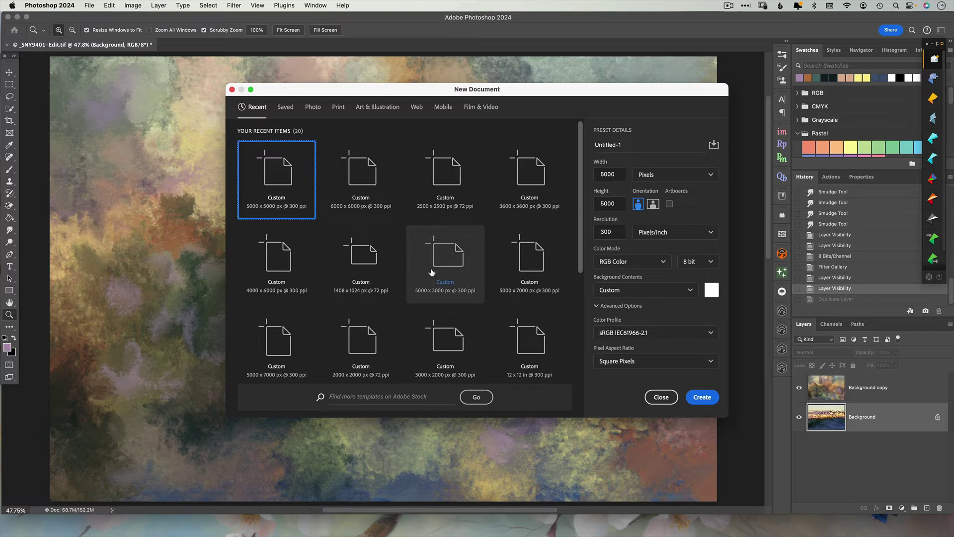
left_click(702, 397)
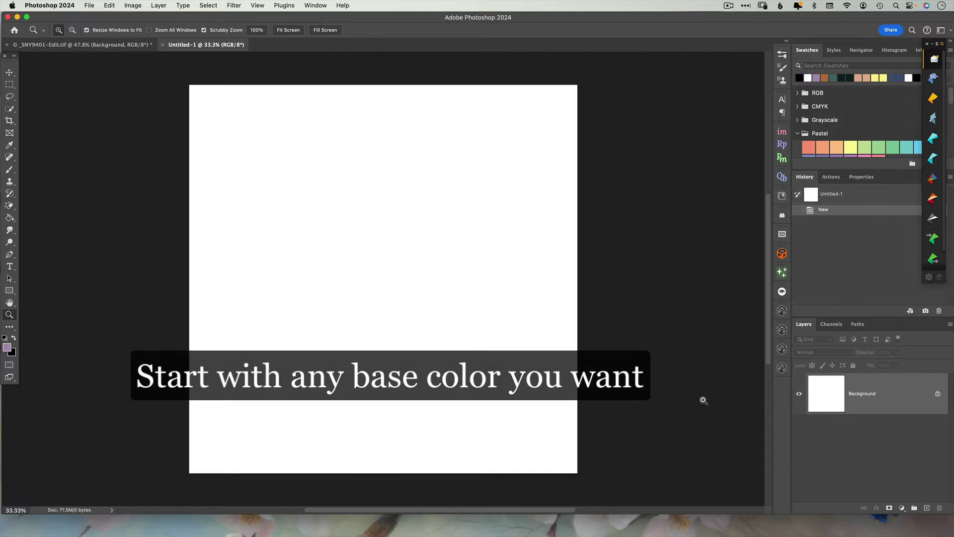
- Choose the light beige swatch from the Pale swatch group as the foreground colour
scroll(821, 123, "down", 3)
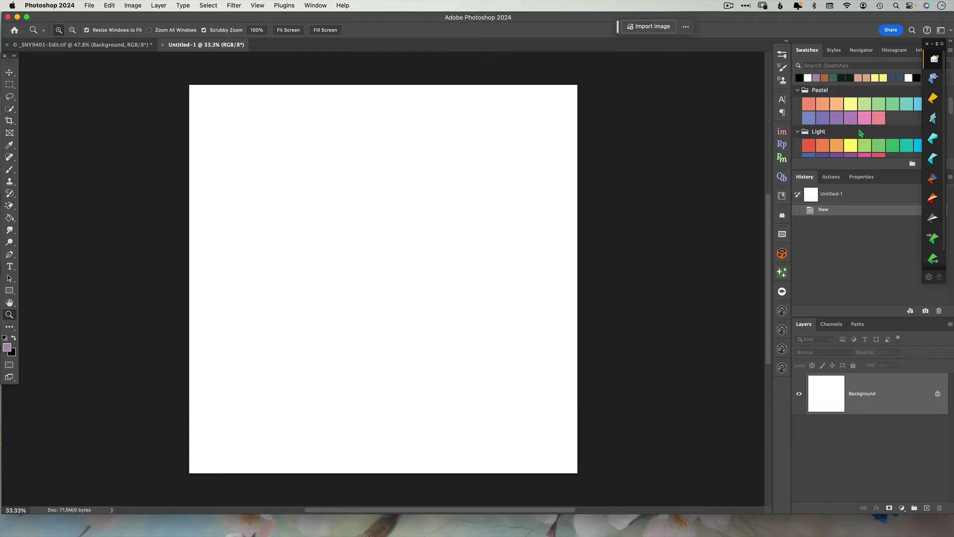
scroll(862, 133, "down", 3)
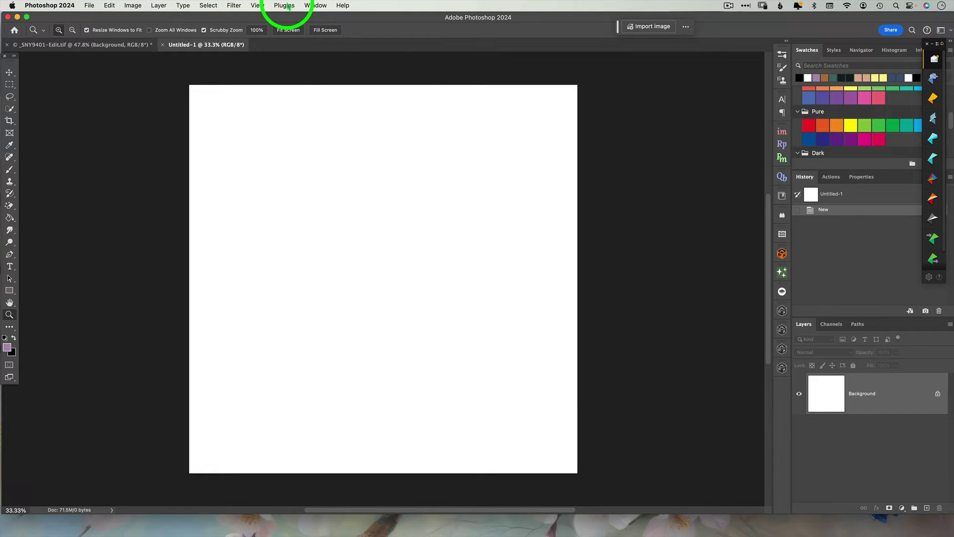
left_click(316, 6)
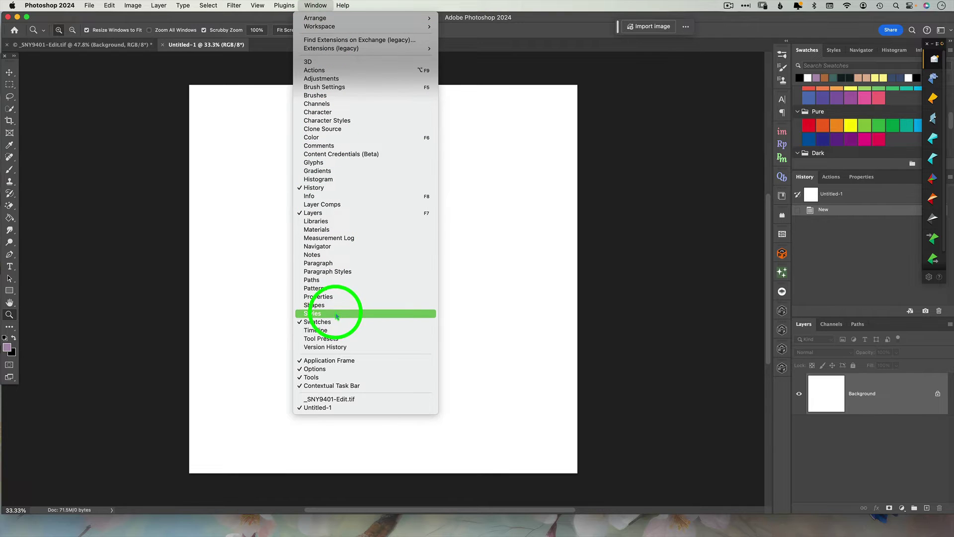
left_click(306, 6)
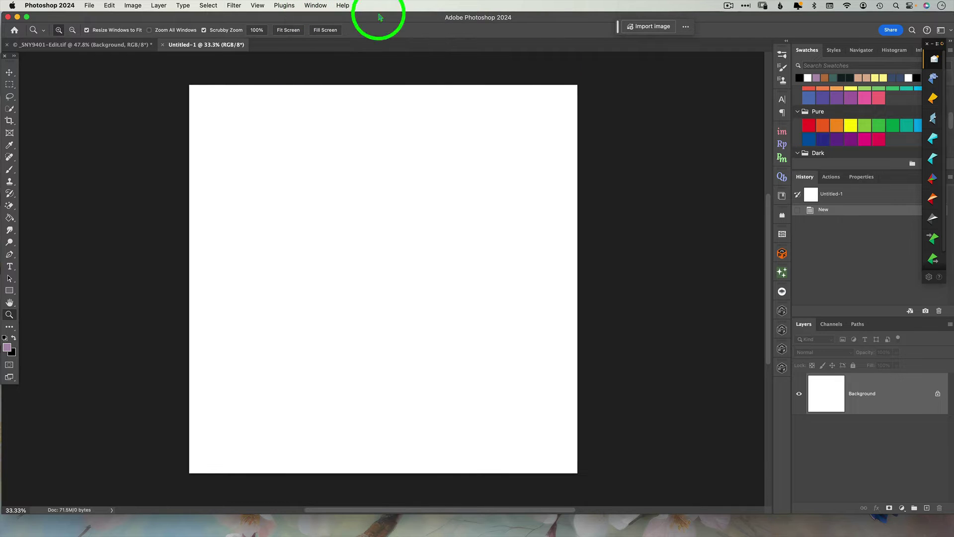
scroll(847, 114, "down", 1)
scroll(848, 117, "down", 3)
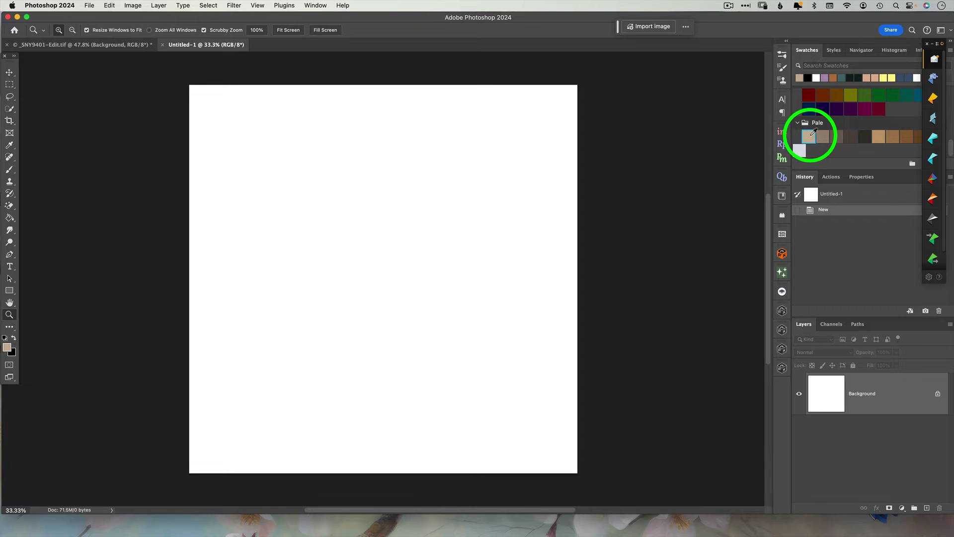
- Paint loose, scattered light beige strokes over the upper half of the white canvas with the 700 px textured brush
key("super+0")
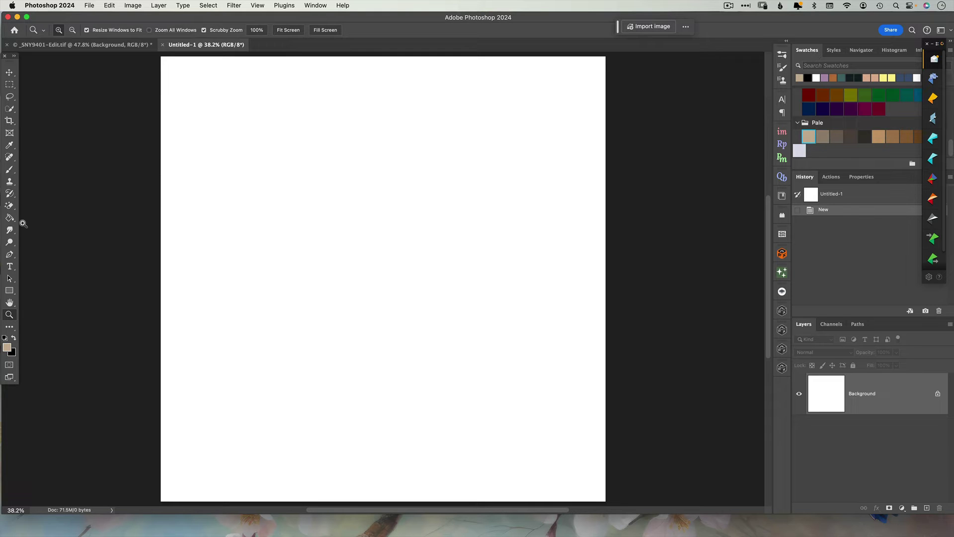
key("b")
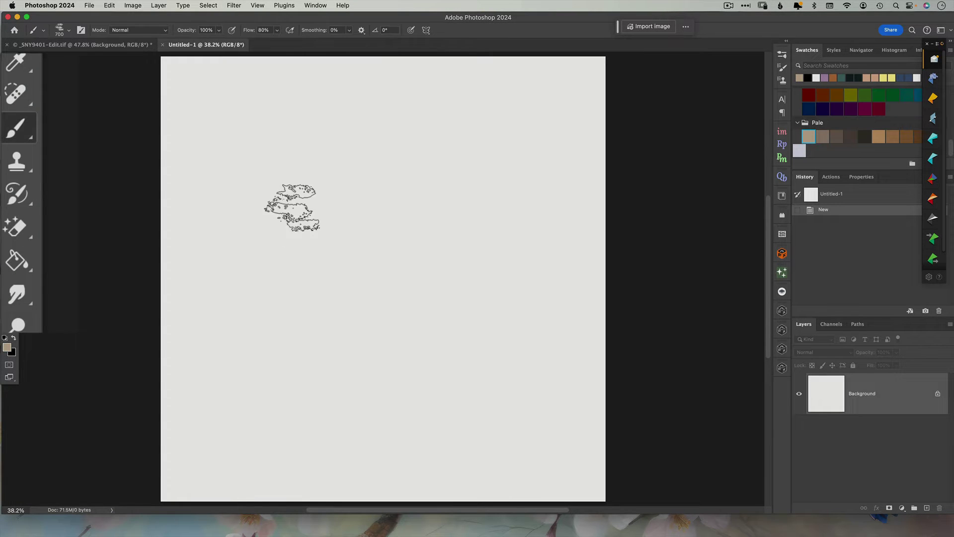
left_click_drag(282, 175, 373, 284)
left_click_drag(243, 116, 231, 149)
left_click_drag(370, 140, 333, 169)
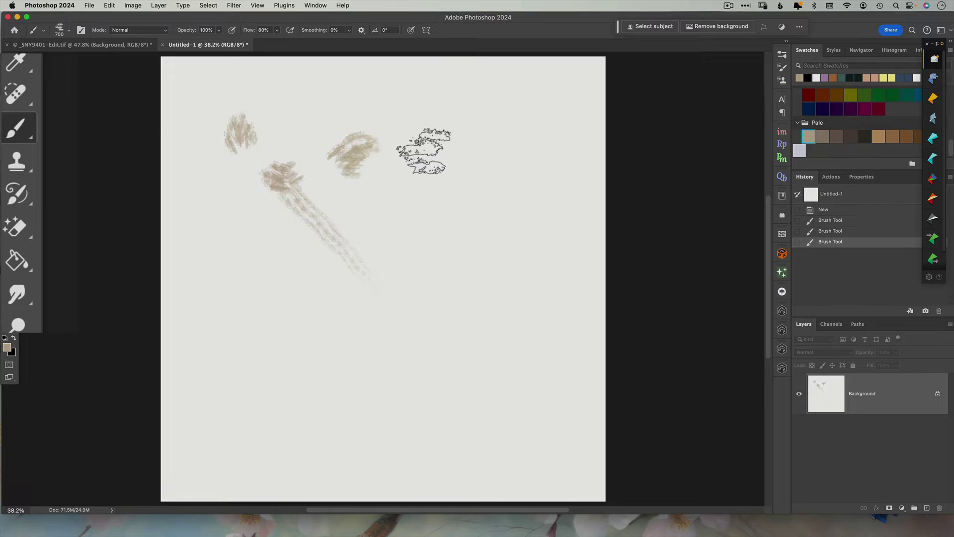
left_click_drag(432, 142, 363, 218)
left_click_drag(490, 296, 378, 283)
left_click_drag(321, 310, 243, 288)
mouse_move(182, 279)
left_mouse_down()
mouse_move(342, 234)
mouse_move(266, 111)
left_mouse_up()
mouse_move(286, 169)
left_mouse_down()
mouse_move(178, 109)
mouse_move(173, 85)
left_mouse_up()
left_click_drag(263, 144, 325, 118)
left_click_drag(365, 118, 373, 159)
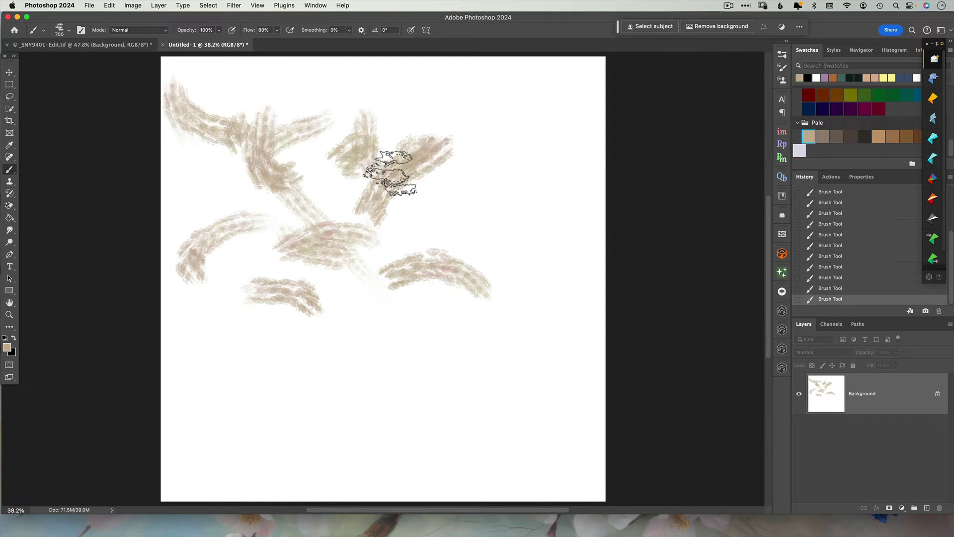
- Enlarge the brush to 1300 px and paint broader beige strokes over the upper right of the canvas
key("bracketright")
key("bracketright")
key("bracketright")
left_click_drag(530, 179, 413, 120)
left_click_drag(437, 95, 451, 115)
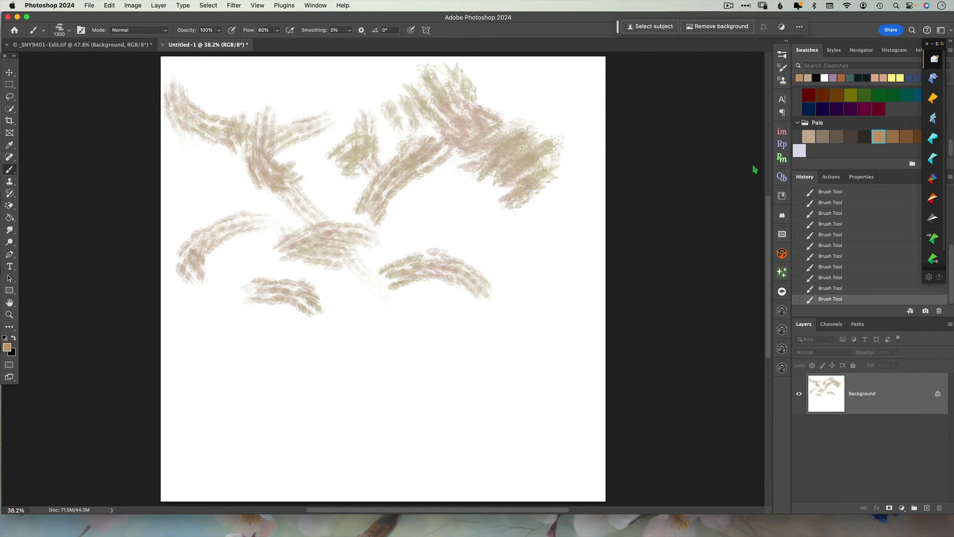
- Add tan patches over the upper and left areas, and dark brown patches through the middle and lower left using Pale swatches
mouse_move(492, 219)
left_mouse_down()
mouse_move(458, 202)
mouse_move(432, 166)
mouse_move(320, 102)
mouse_move(229, 92)
mouse_move(170, 203)
mouse_move(145, 341)
mouse_move(224, 256)
mouse_move(293, 238)
left_mouse_up()
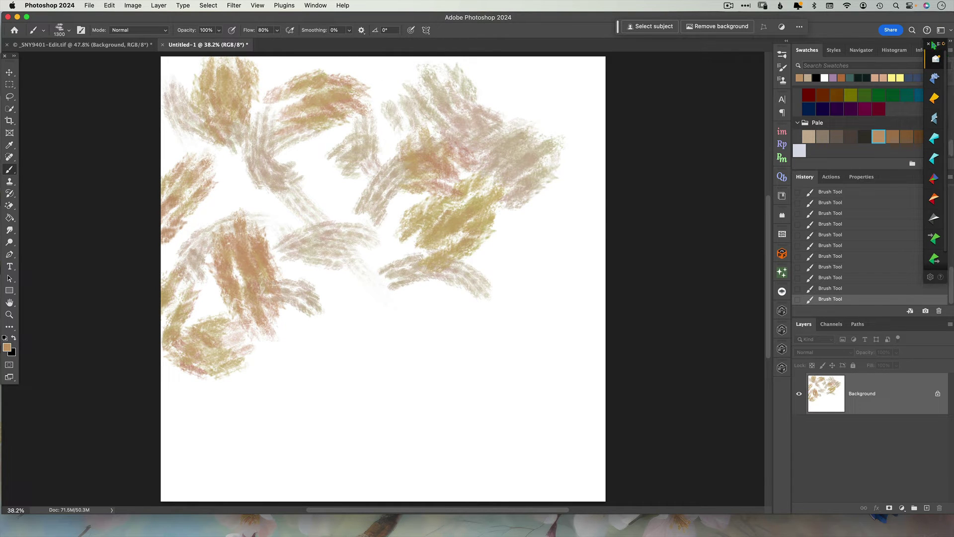
left_click(933, 45)
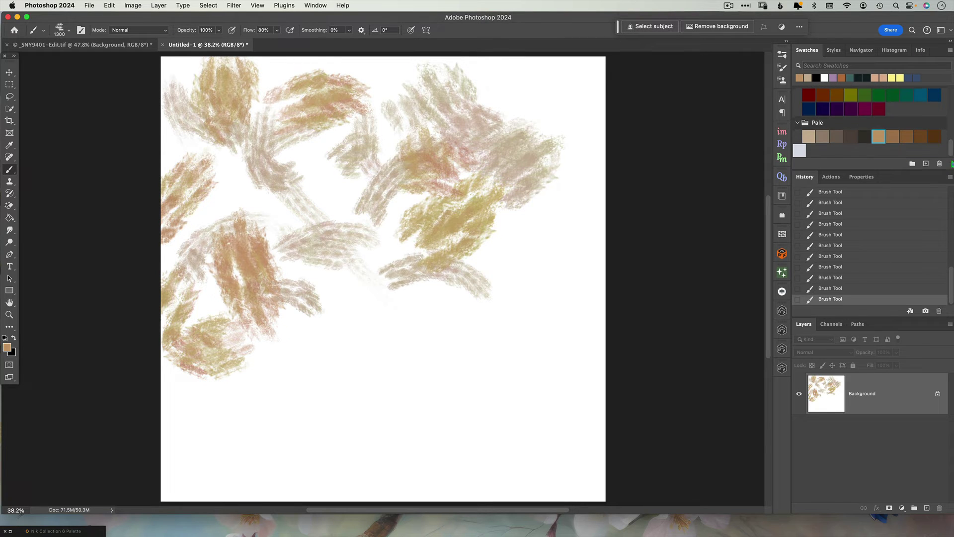
mouse_move(433, 261)
left_mouse_down()
mouse_move(485, 262)
mouse_move(381, 336)
mouse_move(338, 407)
mouse_move(237, 465)
mouse_move(184, 458)
left_mouse_up()
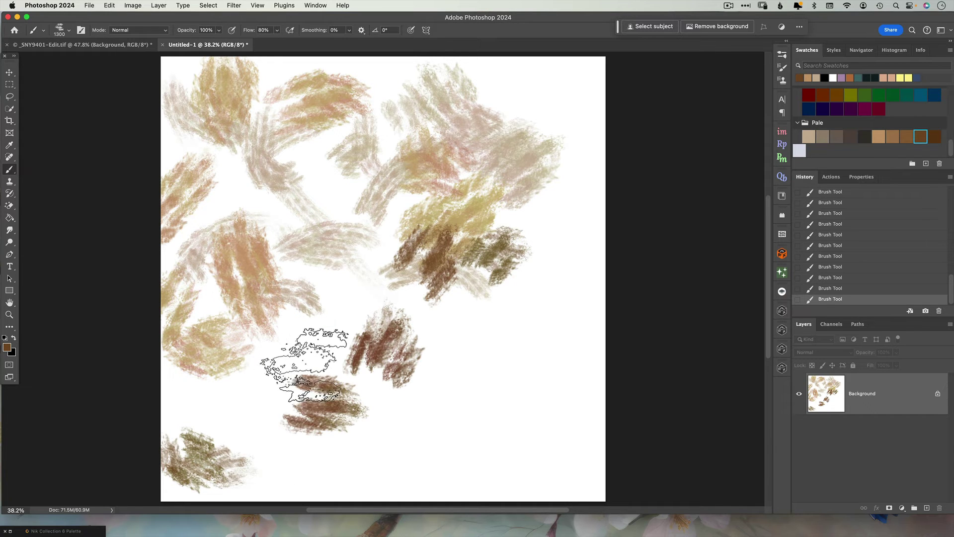
- Cover most of the canvas with medium brown strokes and darken the edges and corners with the charcoal Pale swatch
scroll(301, 362, "down", 3)
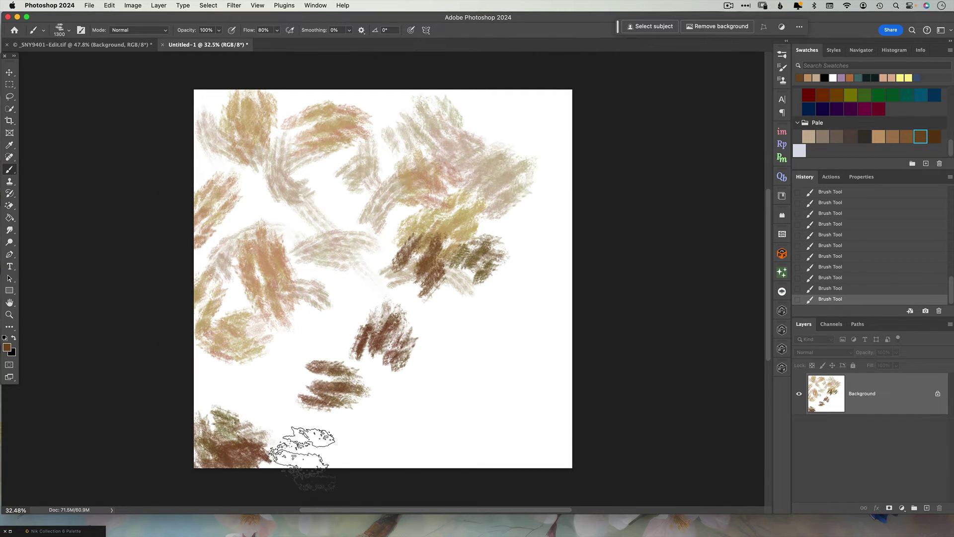
mouse_move(512, 468)
left_mouse_down()
mouse_move(404, 96)
mouse_move(202, 255)
mouse_move(368, 333)
mouse_move(497, 318)
mouse_move(527, 134)
left_mouse_up()
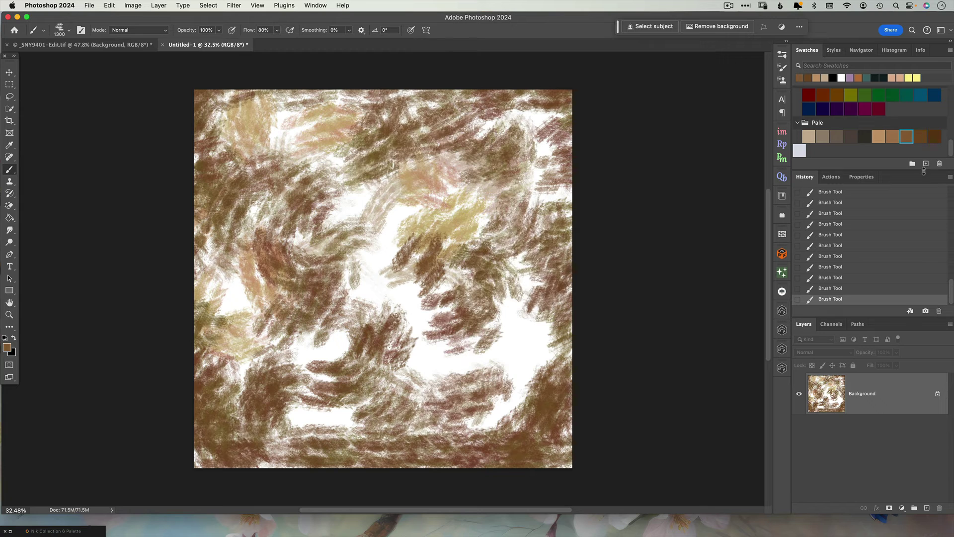
mouse_move(527, 264)
left_mouse_down()
mouse_move(522, 432)
mouse_move(224, 251)
mouse_move(472, 130)
mouse_move(455, 347)
mouse_move(328, 279)
left_mouse_up()
mouse_move(559, 445)
left_mouse_down()
mouse_move(160, 437)
mouse_move(203, 258)
mouse_move(338, 104)
mouse_move(582, 99)
mouse_move(562, 209)
left_mouse_up()
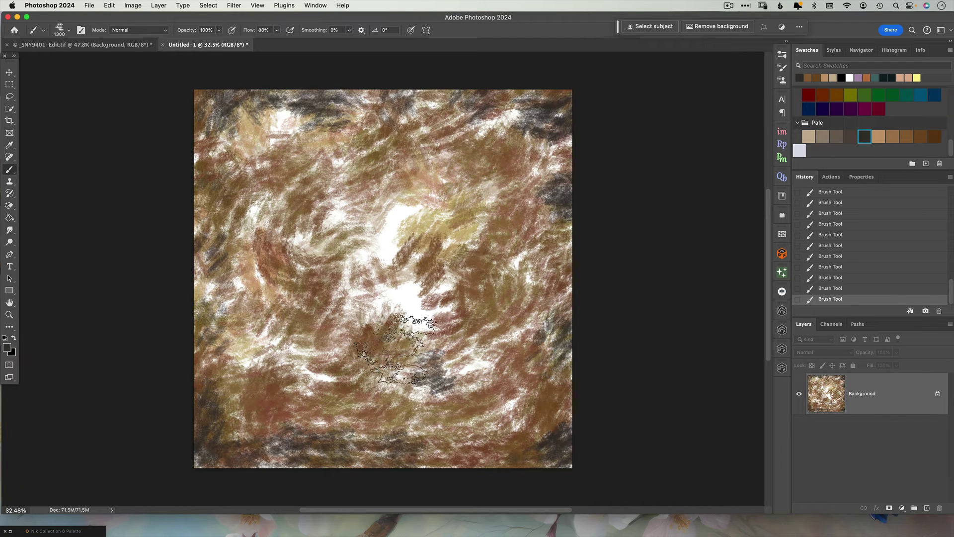
- Brush muted grey-brown and light beige Pale swatch colours over the centre of the canvas
left_click_drag(311, 332, 468, 258)
mouse_move(377, 241)
left_mouse_down()
mouse_move(323, 258)
mouse_move(269, 199)
mouse_move(299, 372)
mouse_move(423, 280)
mouse_move(470, 184)
left_mouse_up()
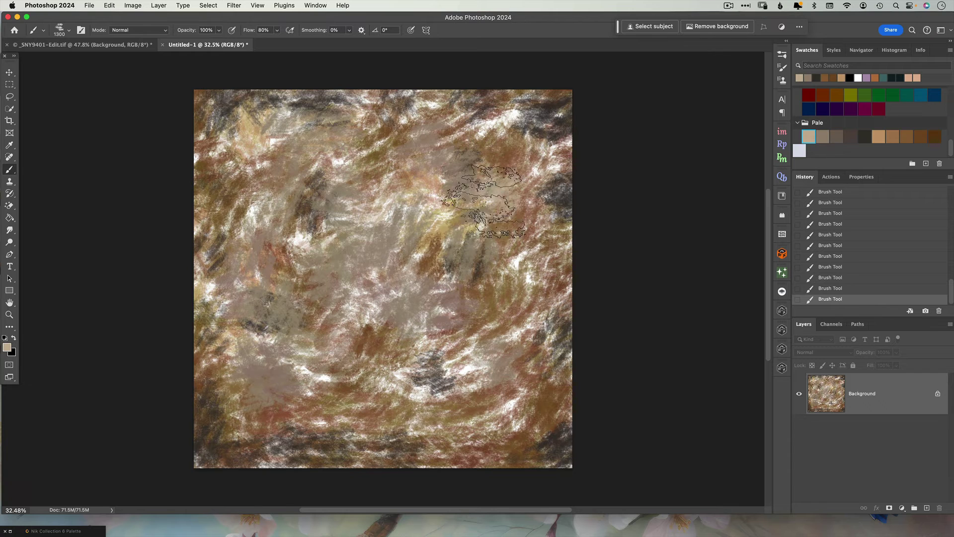
mouse_move(466, 239)
left_mouse_down()
mouse_move(372, 217)
mouse_move(280, 278)
mouse_move(321, 236)
mouse_move(281, 102)
mouse_move(362, 226)
mouse_move(255, 255)
left_mouse_up()
- Set the foreground to a lighter peach tone and add highlight strokes around the centre and left of the canvas
left_click(7, 347)
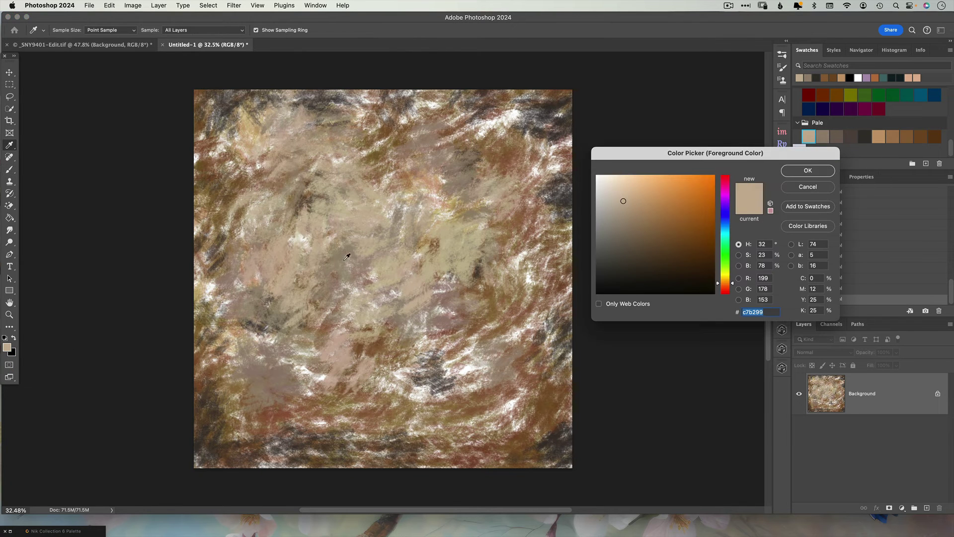
left_click(808, 171)
key("b")
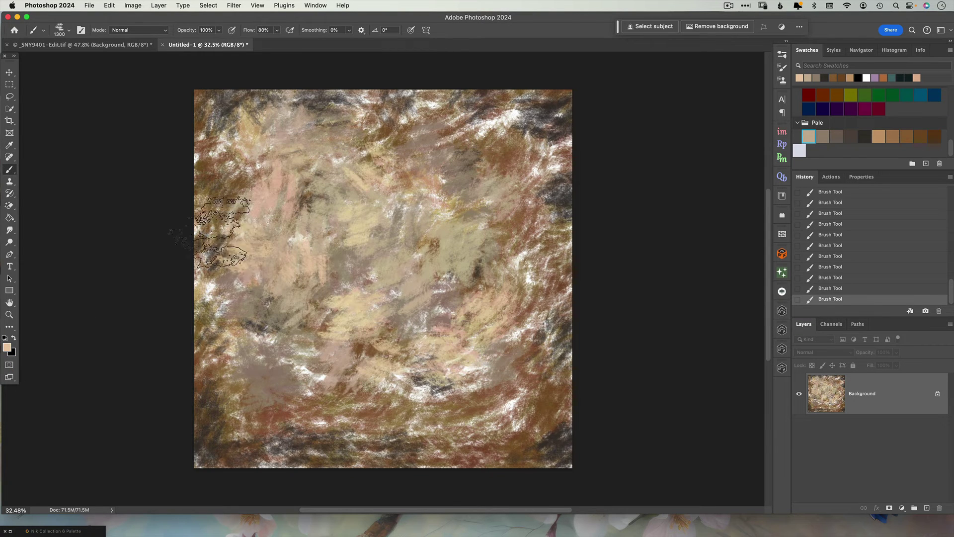
- Switch to another textured brush preset and cover the remaining white gaps with soft brown and beige paint across the canvas
left_click(59, 31)
double_click(280, 185)
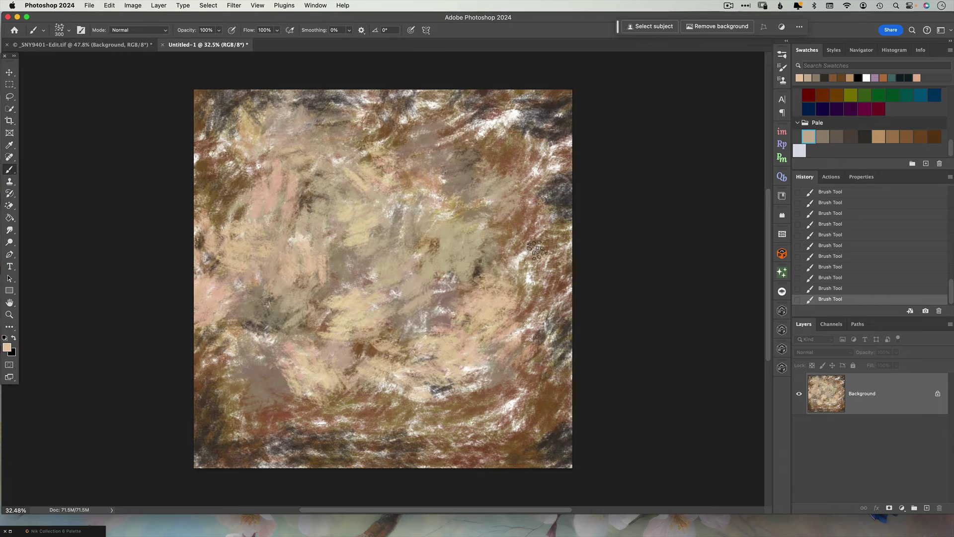
left_click_drag(286, 397, 512, 132)
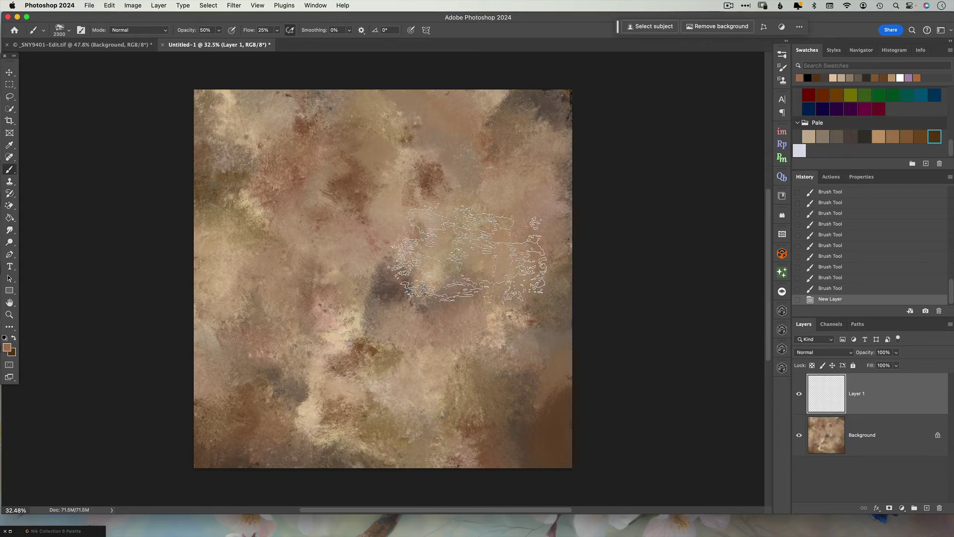
- Dab brown texture marks all around the new Layer 1 with the 2300 px brush at 50% opacity and 25% flow
left_click(368, 357)
left_click(348, 338)
left_click(313, 323)
left_click(412, 226)
left_click(512, 175)
left_click(398, 127)
left_click(249, 144)
left_click(239, 238)
left_click(244, 348)
left_click(281, 405)
left_click(407, 408)
left_click(522, 373)
left_click(504, 234)
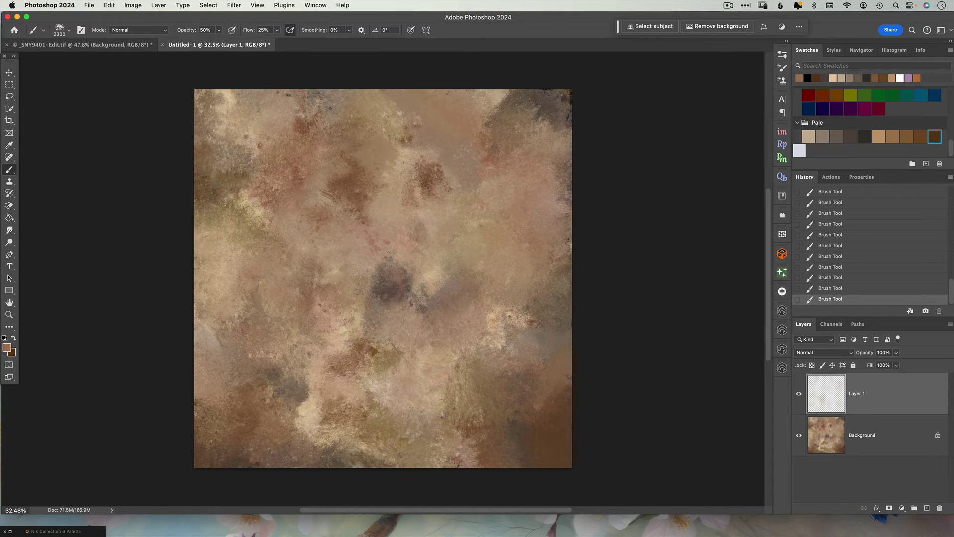
- Set Layer 1's blend mode to Color Burn and dab more colour over scattered areas of the layer
left_click(825, 352)
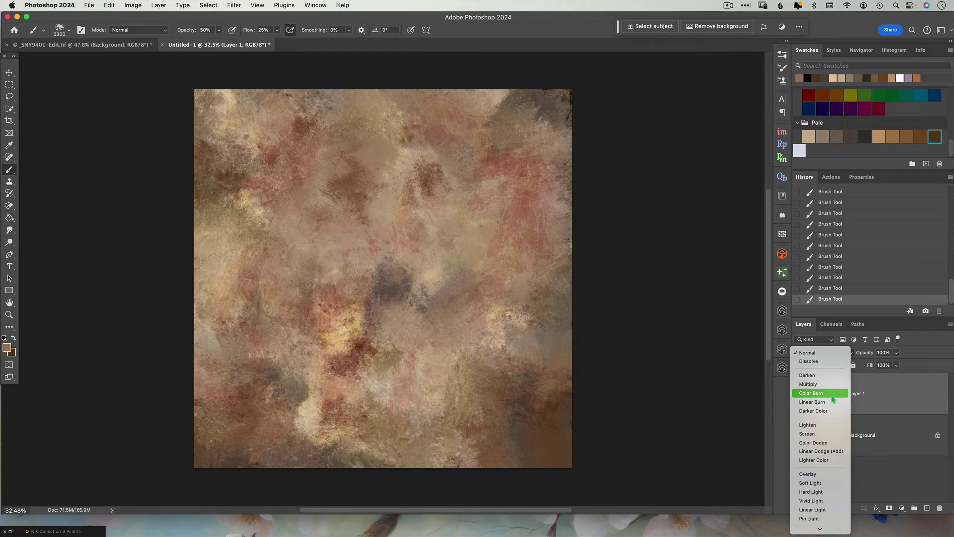
left_click(833, 397)
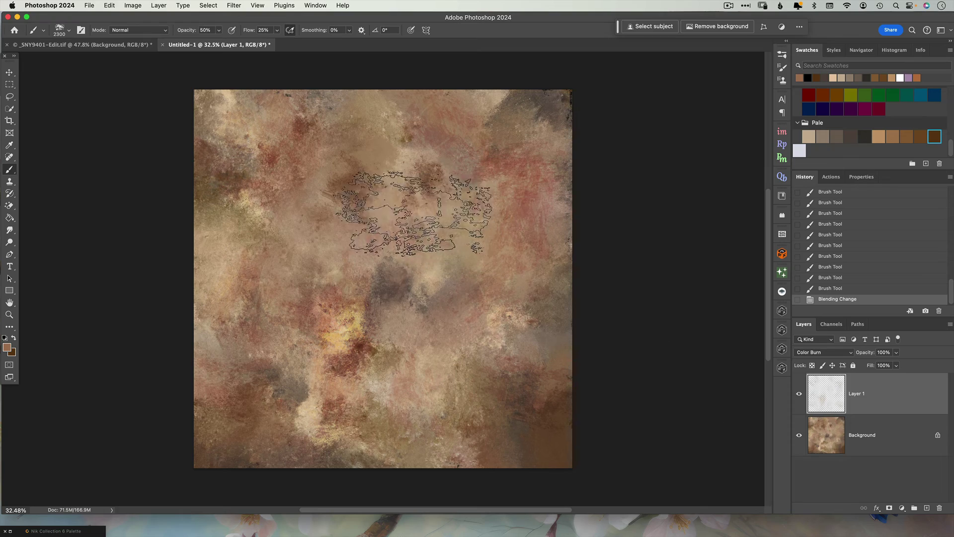
left_click(425, 363)
left_click(533, 438)
left_click(255, 270)
left_click(501, 174)
left_click(365, 156)
left_click(369, 245)
left_click(362, 256)
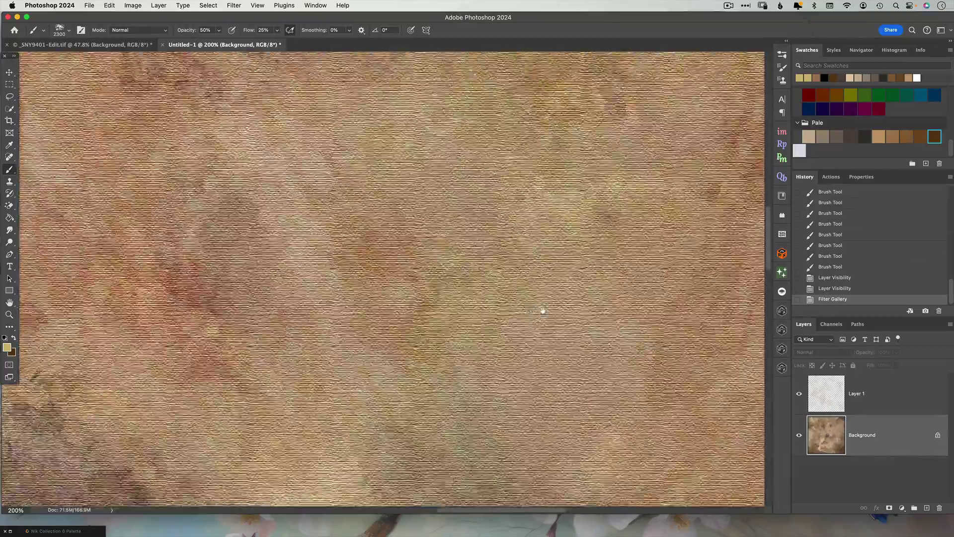
- Examine the surface texture on several areas of the brown painting at 200% magnification
scroll(541, 313, "up", 5)
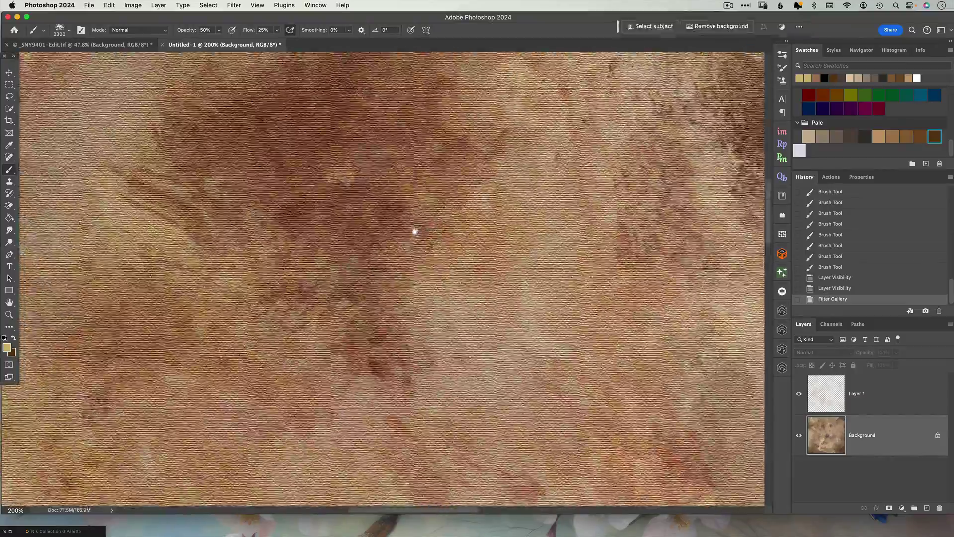
left_click_drag(409, 203, 447, 321)
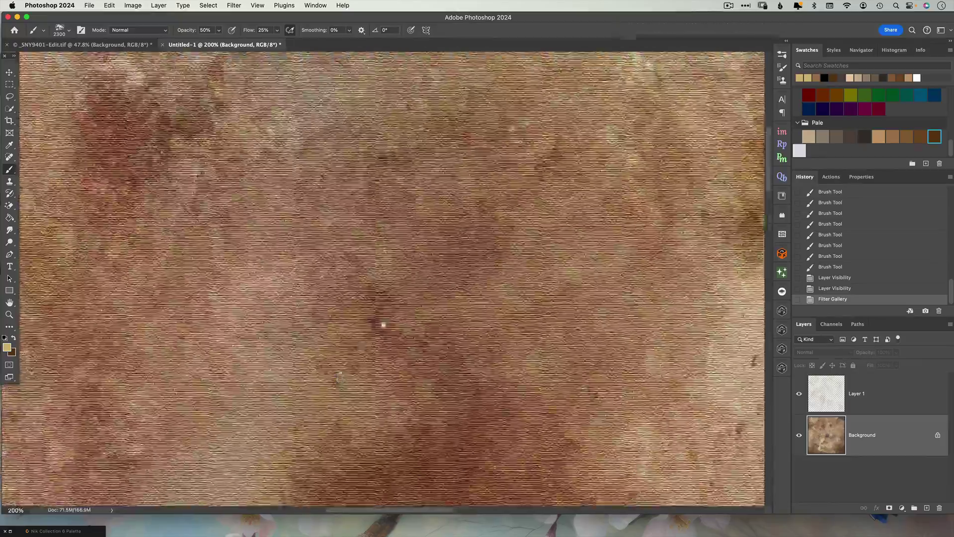
left_click_drag(340, 377, 527, 174)
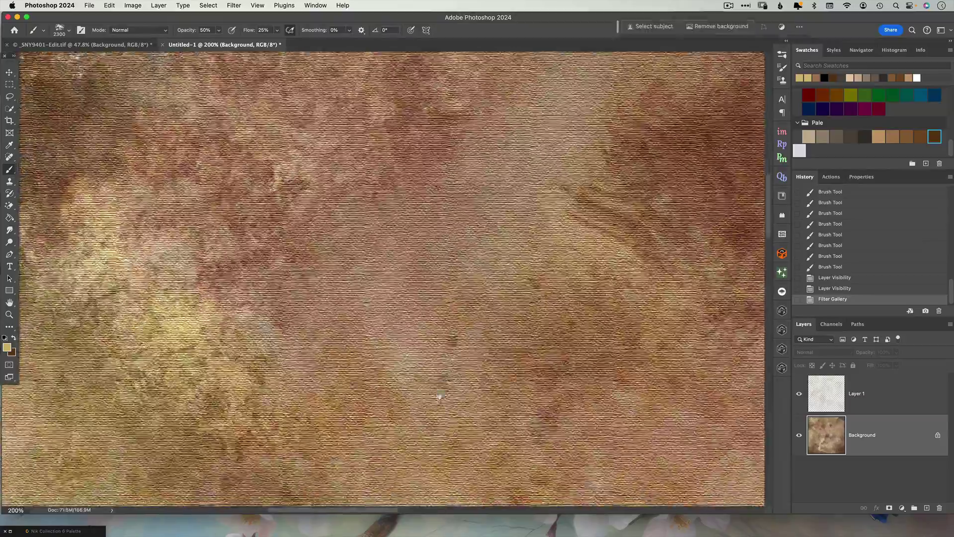
left_click_drag(439, 396, 526, 180)
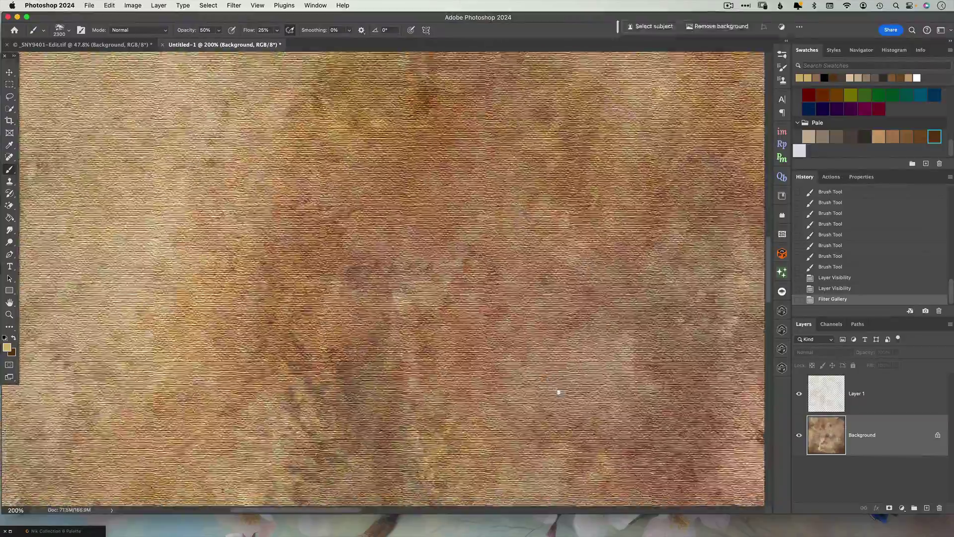
left_click_drag(559, 392, 467, 217)
scroll(521, 328, "down", 5)
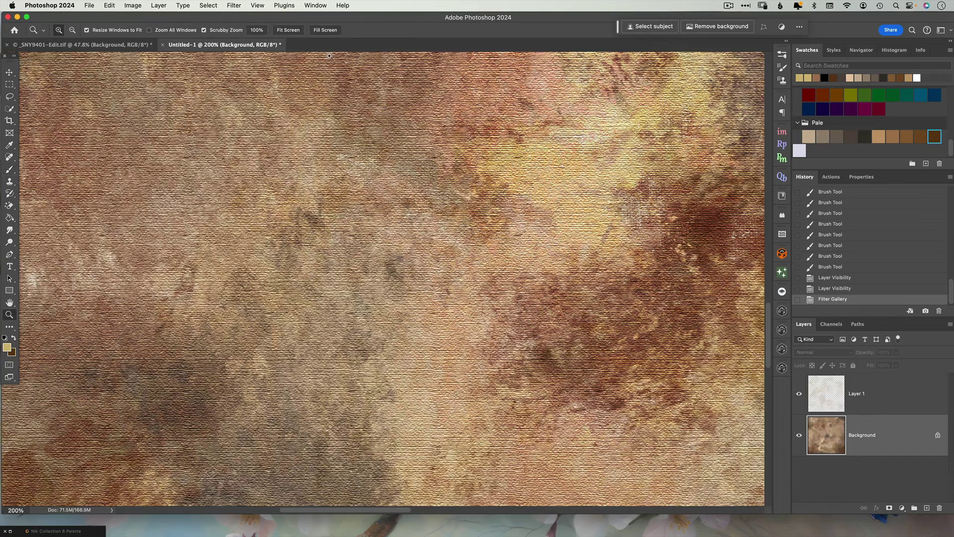
- Fit the brown painting on screen and compare it with the painting in _SNY9401-Edit.tif, returning to the Untitled-1 document
left_click(288, 29)
key("b")
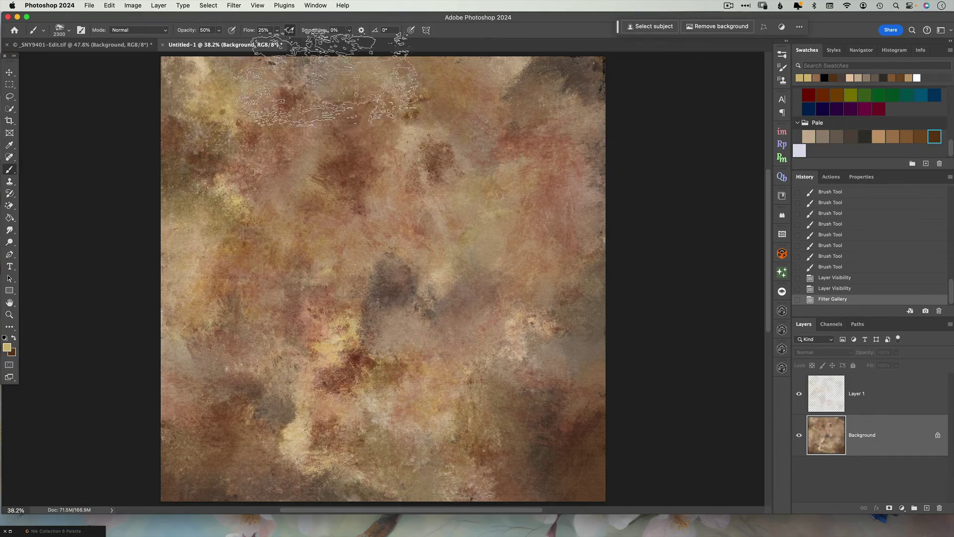
left_click(114, 48)
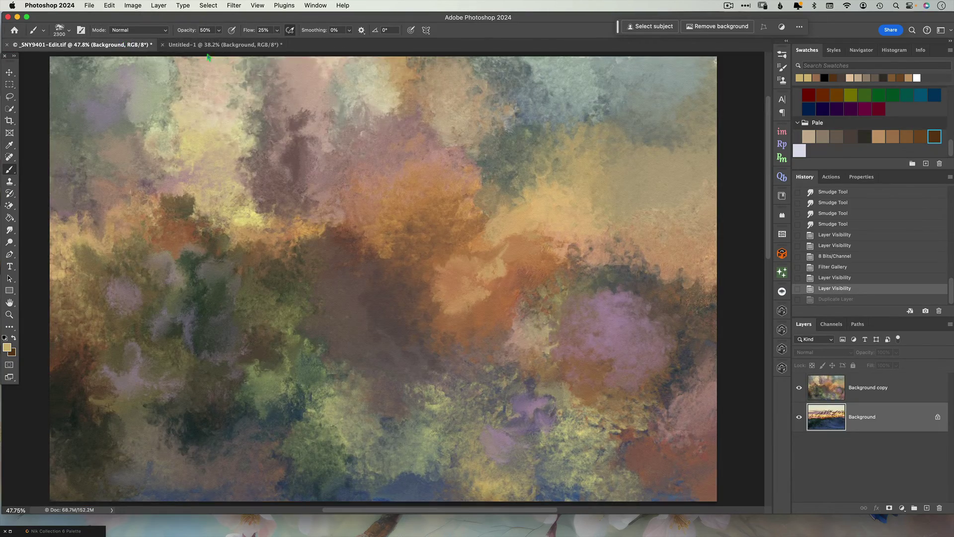
left_click(233, 47)
key("z")
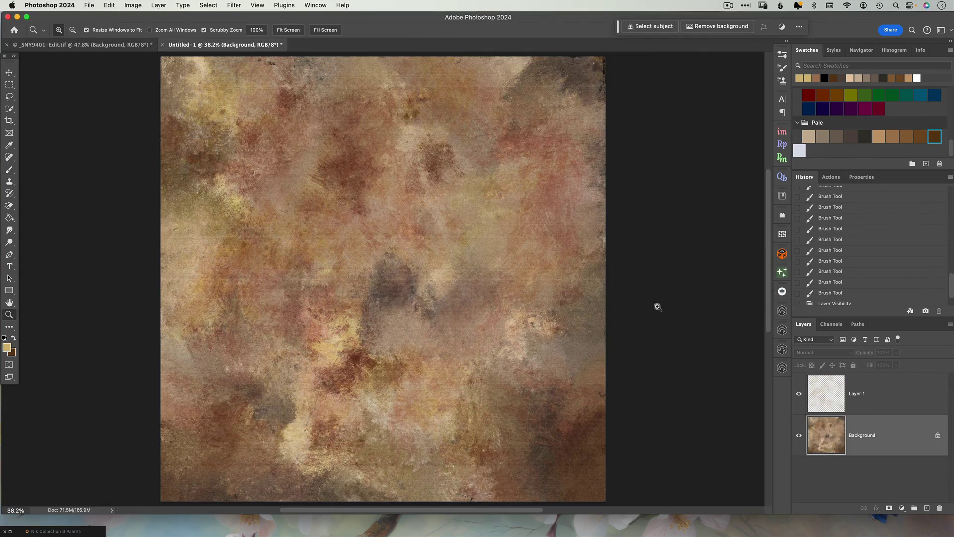